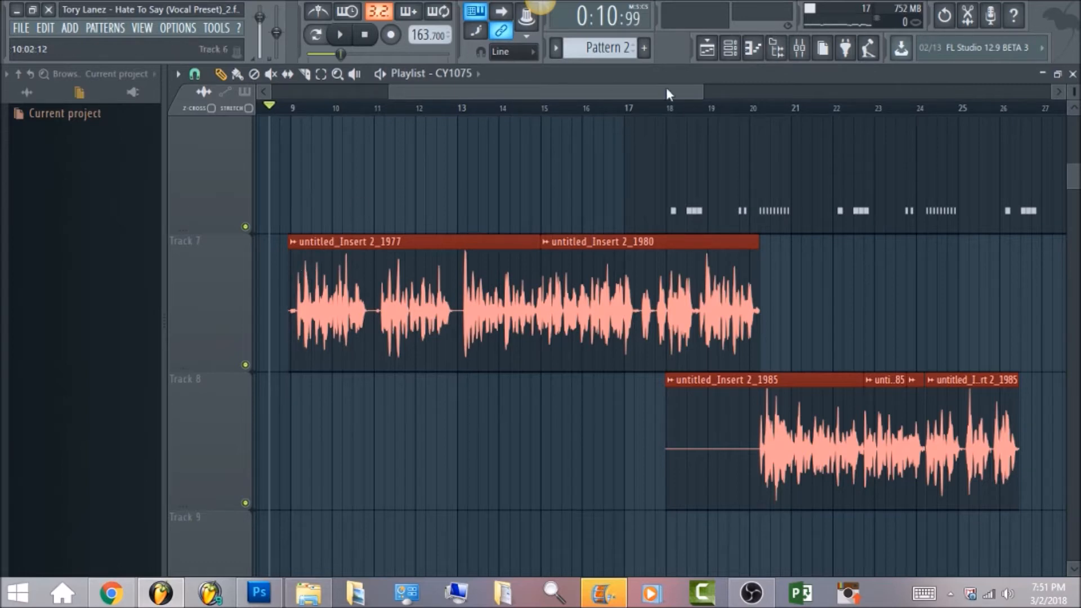
- Show the mixer, check the master track's effects, and solo the untitled_Insert 2_1977 vocal track
{"action": "left_click", "coordinate": [806, 51]}
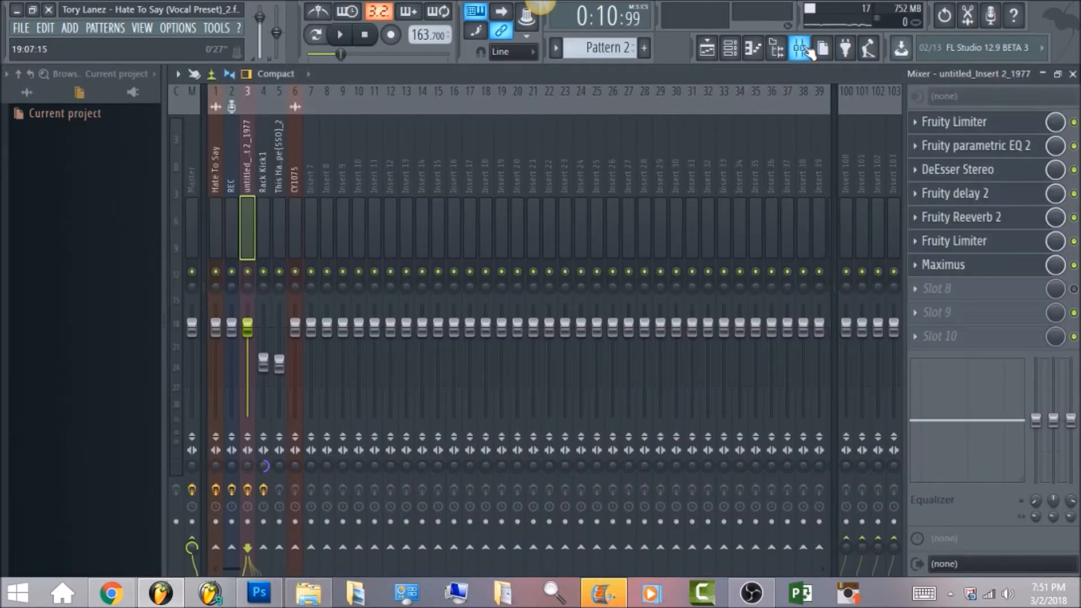
{"action": "left_click", "coordinate": [190, 181]}
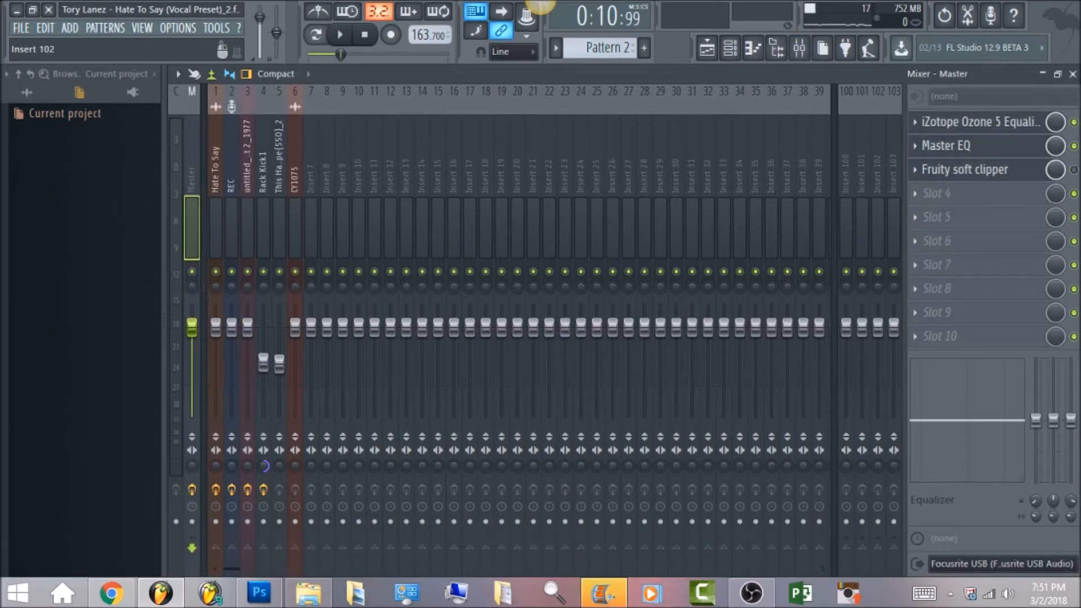
{"action": "left_click", "coordinate": [250, 177]}
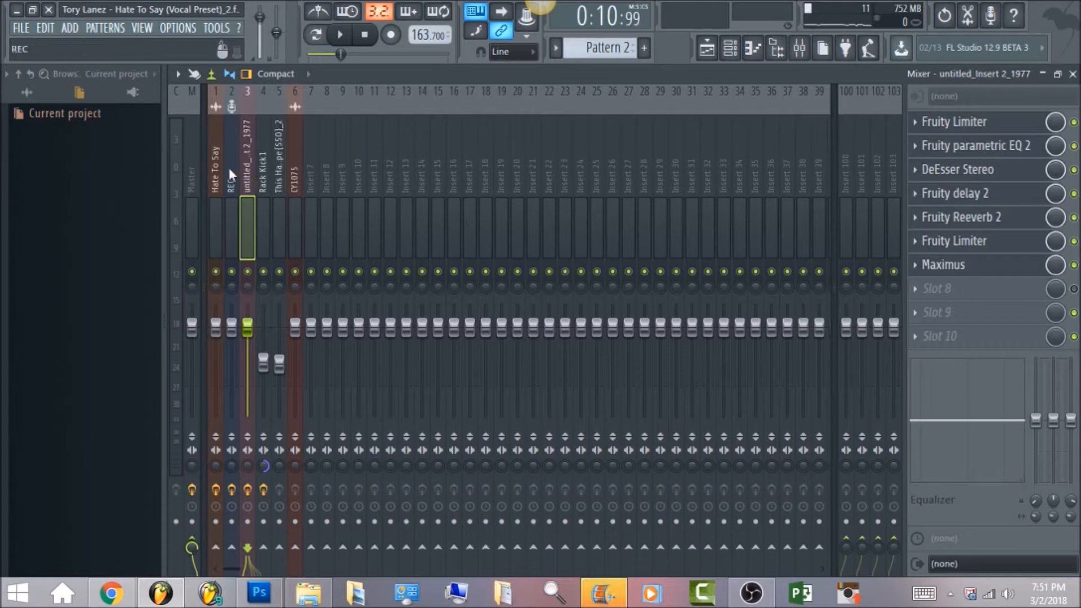
{"action": "right_click", "coordinate": [250, 275]}
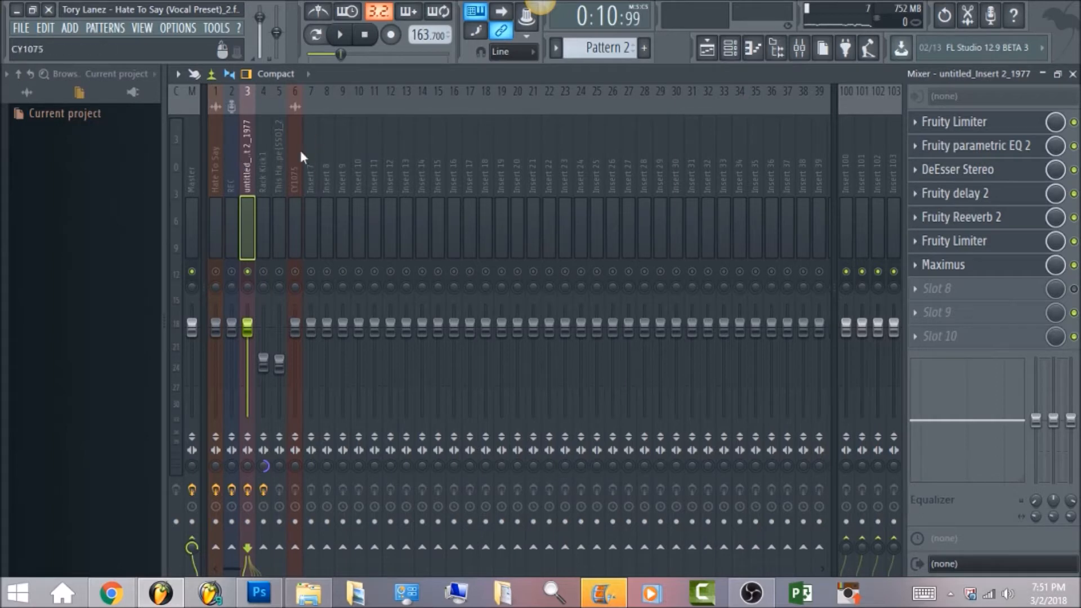
- Bypass all seven effects on the soloed vocal track, from Maximus up to the first Fruity Limiter
{"action": "left_click", "coordinate": [1074, 265]}
{"action": "left_click", "coordinate": [1074, 241]}
{"action": "left_click", "coordinate": [1074, 218]}
{"action": "left_click", "coordinate": [1074, 193]}
{"action": "left_click", "coordinate": [1074, 170]}
{"action": "left_click", "coordinate": [1074, 146]}
{"action": "left_click", "coordinate": [1074, 122]}
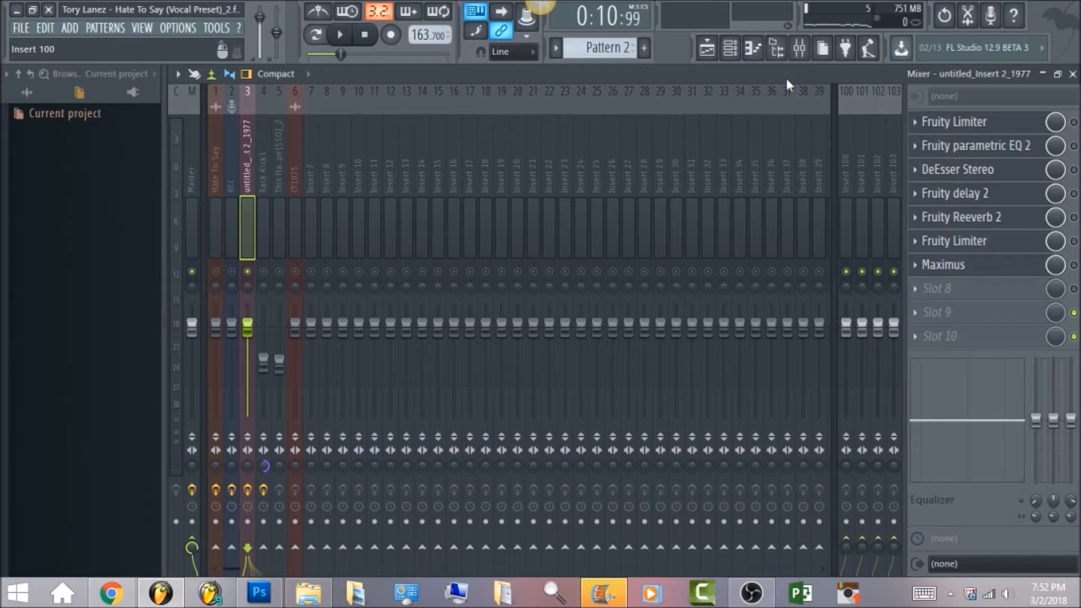
{"action": "left_click", "coordinate": [708, 48]}
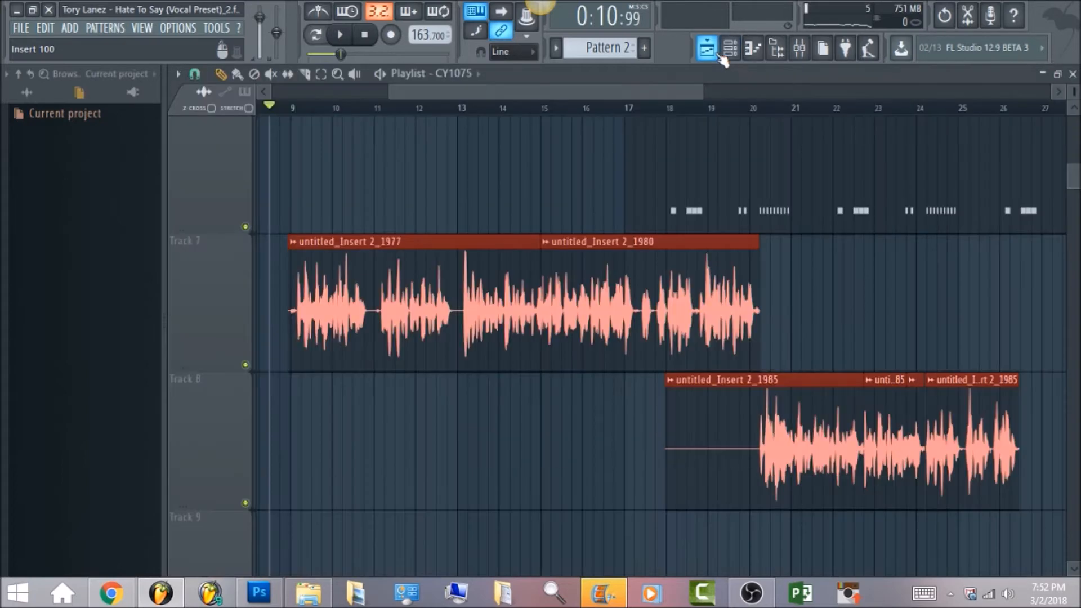
{"action": "left_click", "coordinate": [800, 49]}
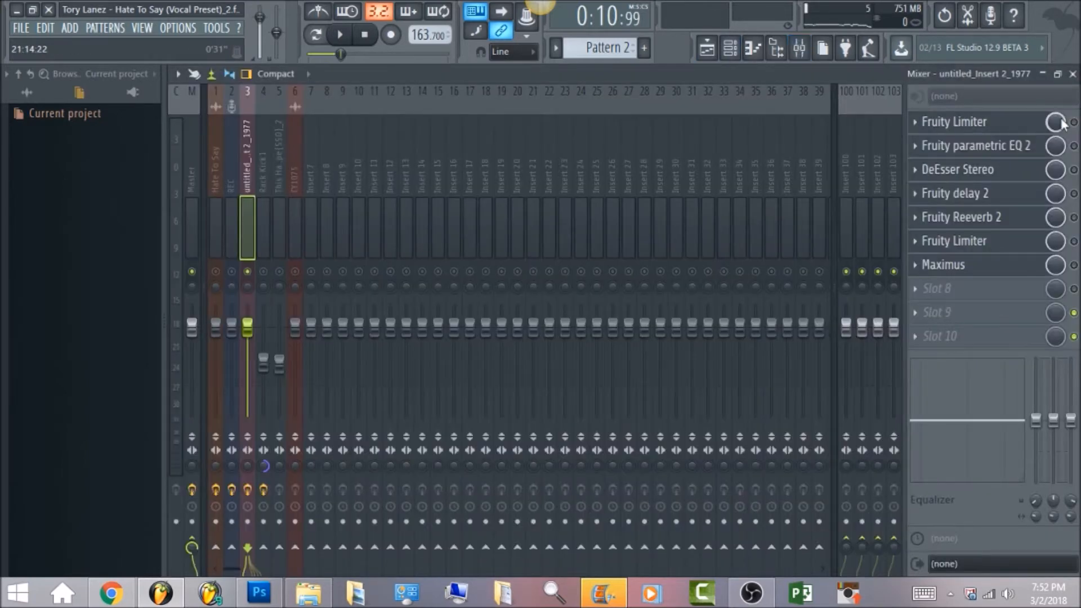
{"action": "left_click", "coordinate": [1042, 121]}
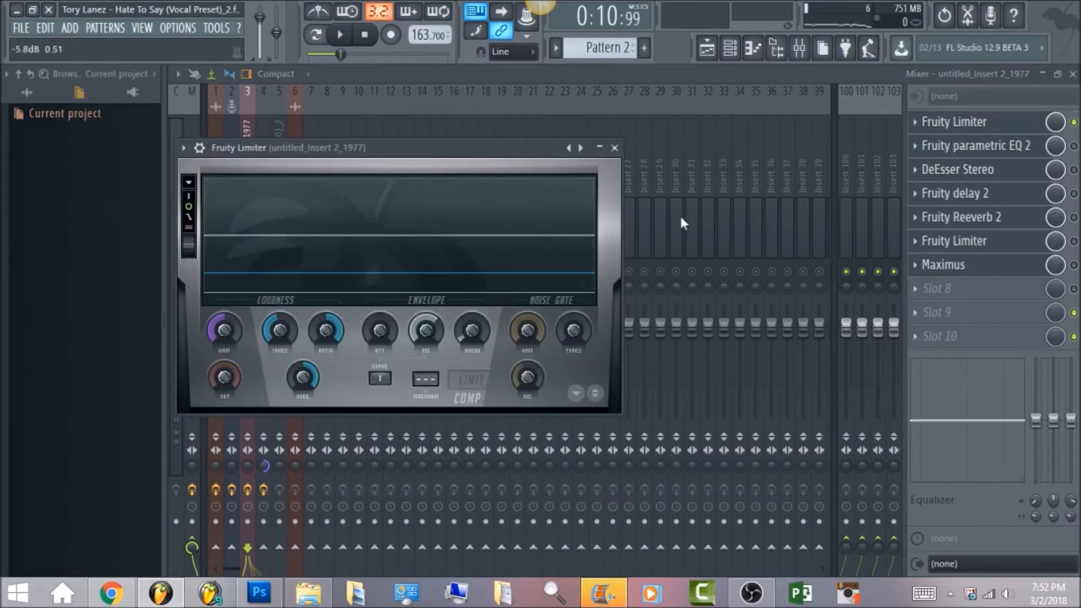
{"action": "left_click", "coordinate": [1073, 122]}
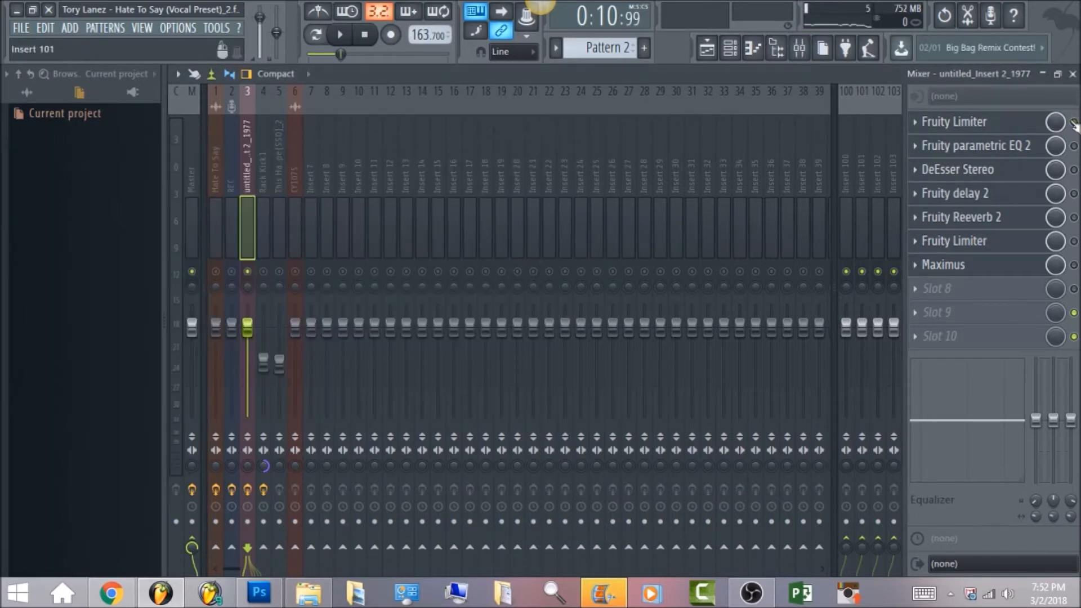
- Play the vocal with all its effects bypassed, and check the effects on the master track
{"action": "key", "text": "space"}
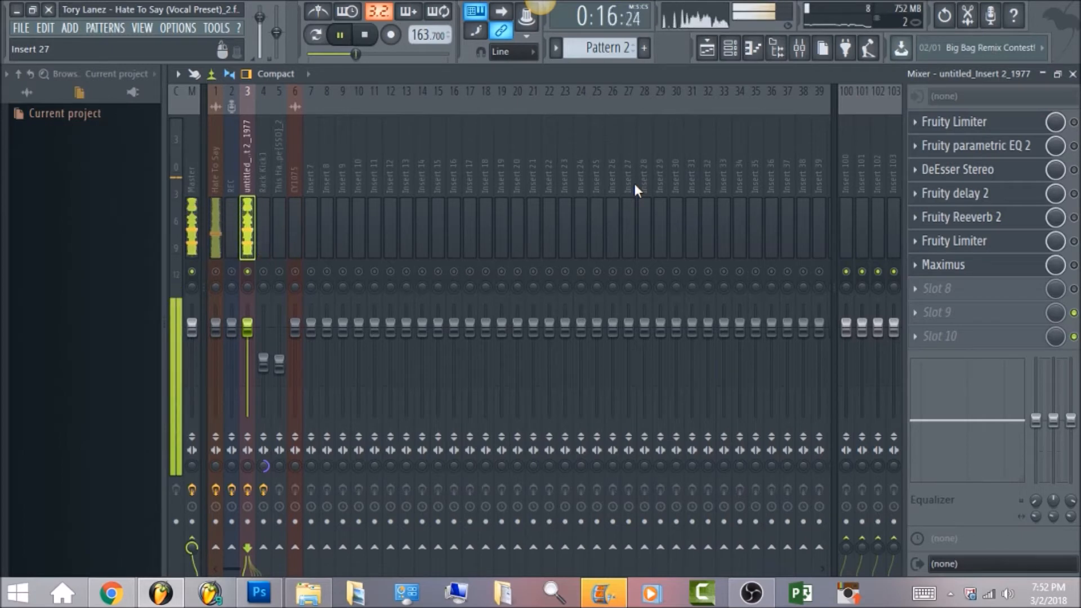
{"action": "key", "text": "space"}
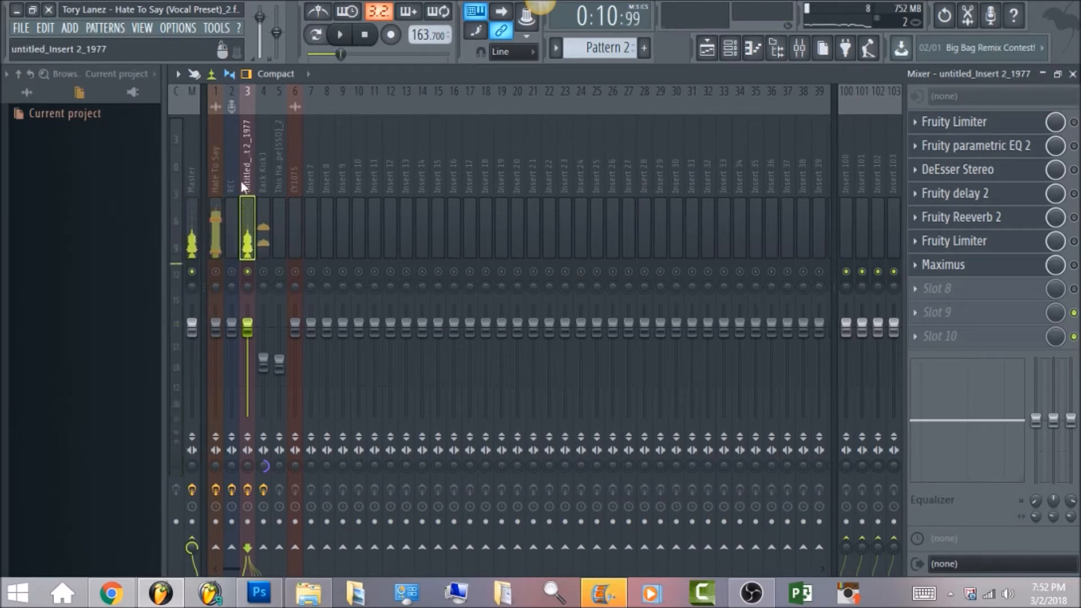
{"action": "left_click", "coordinate": [194, 174]}
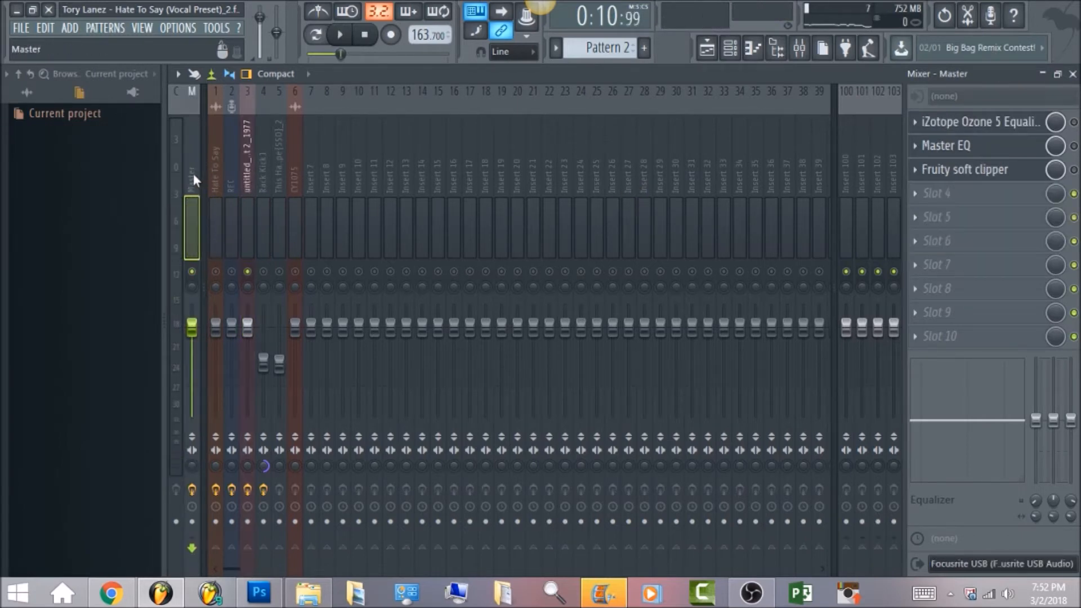
{"action": "left_click", "coordinate": [248, 175]}
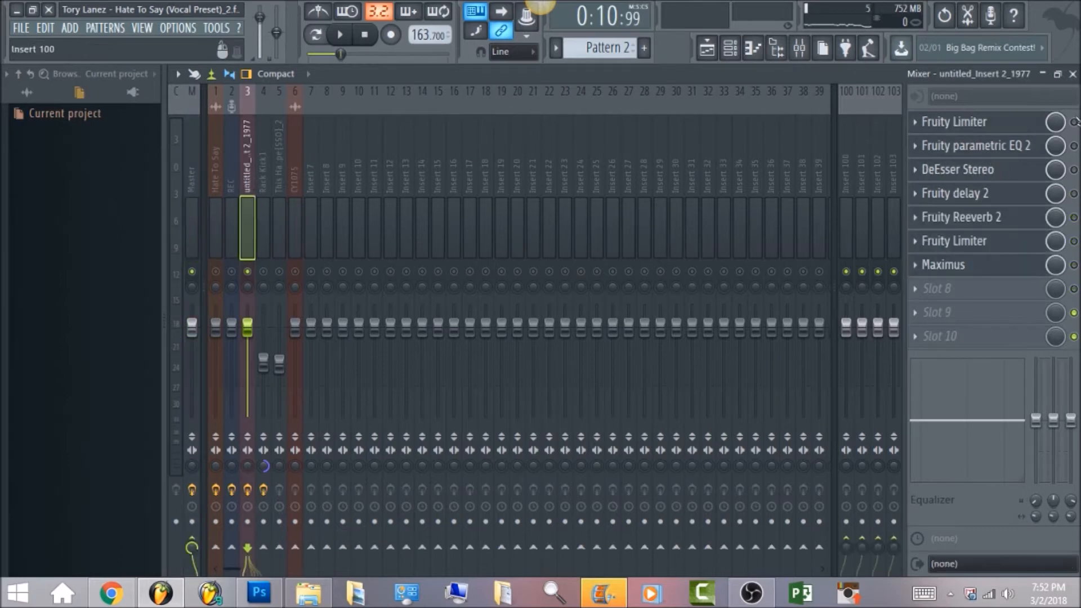
- Enable the first Fruity Limiter on the vocal track, show its compressor settings, and play the vocal through it
{"action": "left_click", "coordinate": [1023, 125]}
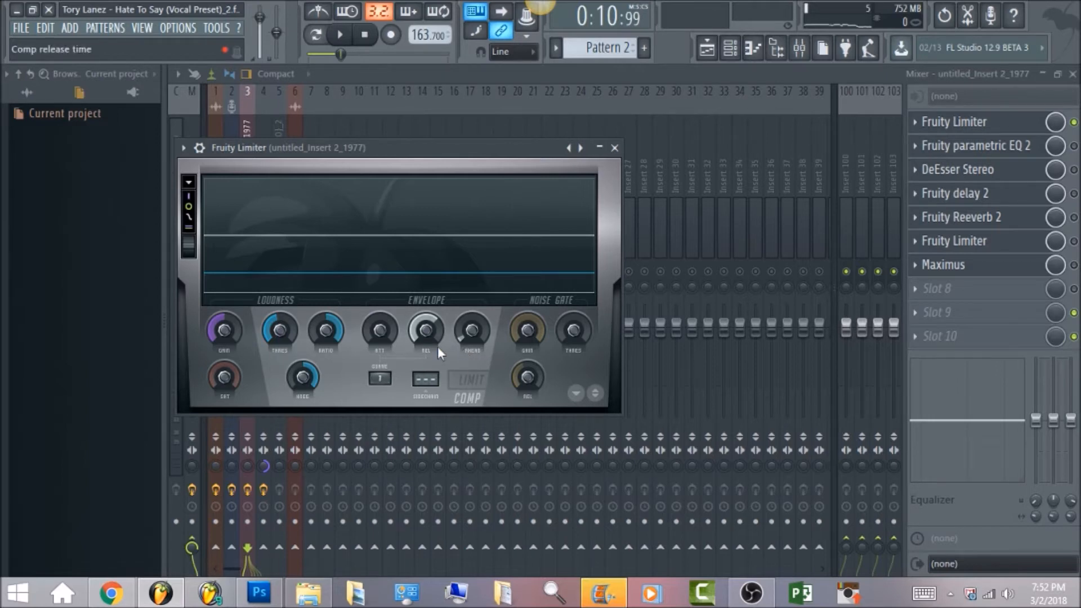
{"action": "left_click", "coordinate": [344, 38]}
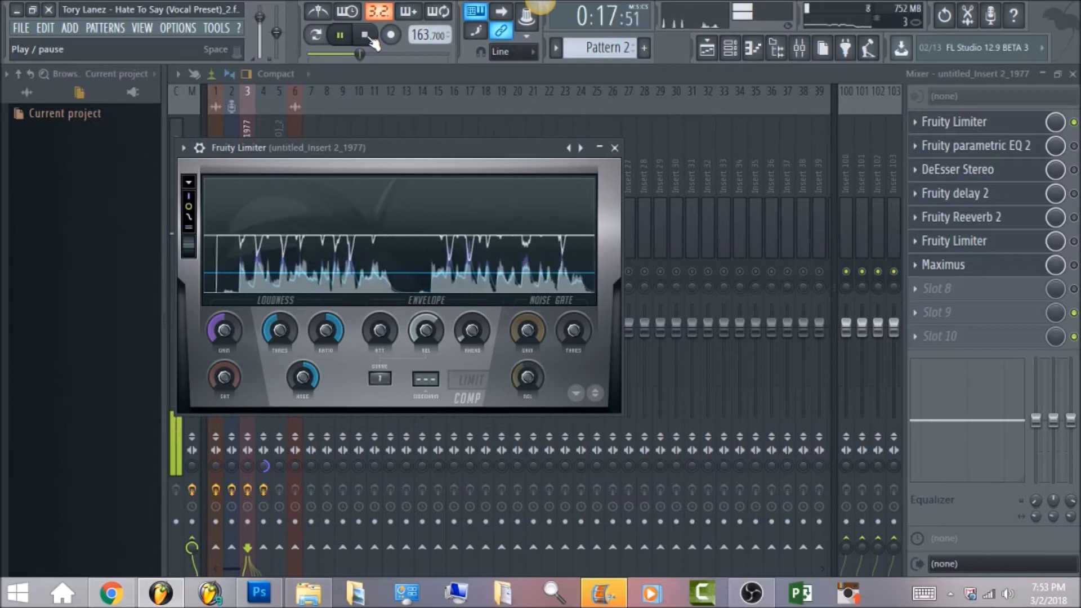
{"action": "left_click", "coordinate": [367, 36]}
- Enable Fruity parametric EQ 2 on the vocal track, show its curve, and play the vocal through it
{"action": "left_click", "coordinate": [1073, 145]}
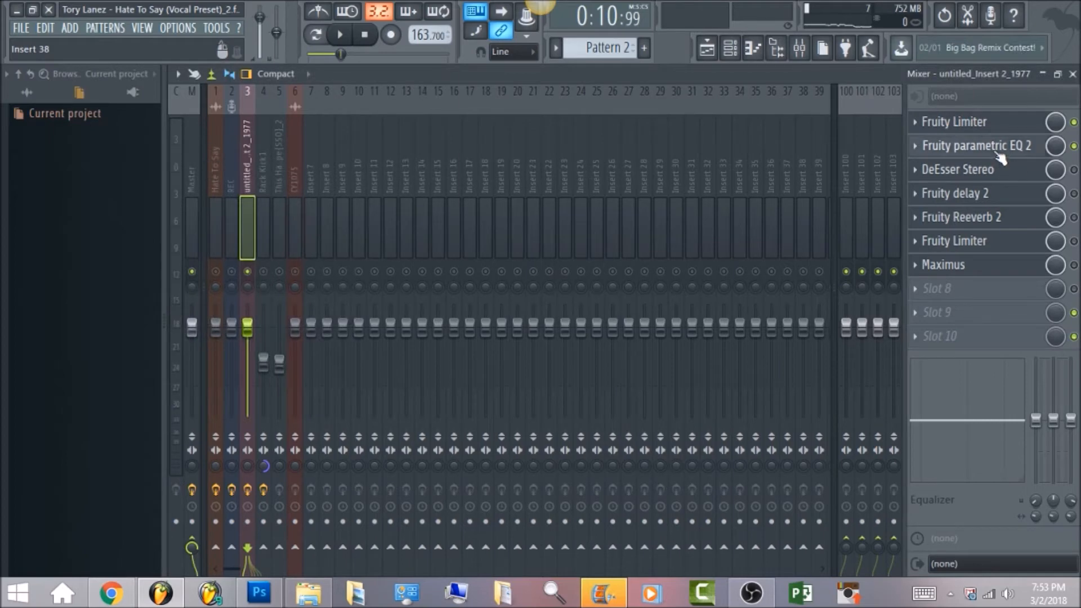
{"action": "left_click", "coordinate": [997, 152]}
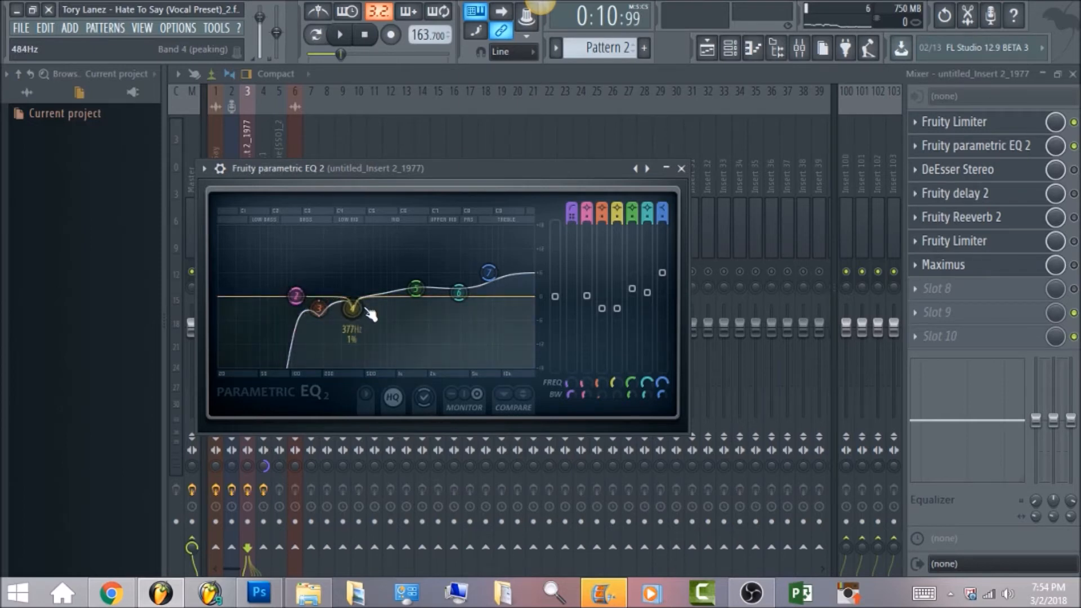
{"action": "left_click", "coordinate": [343, 36]}
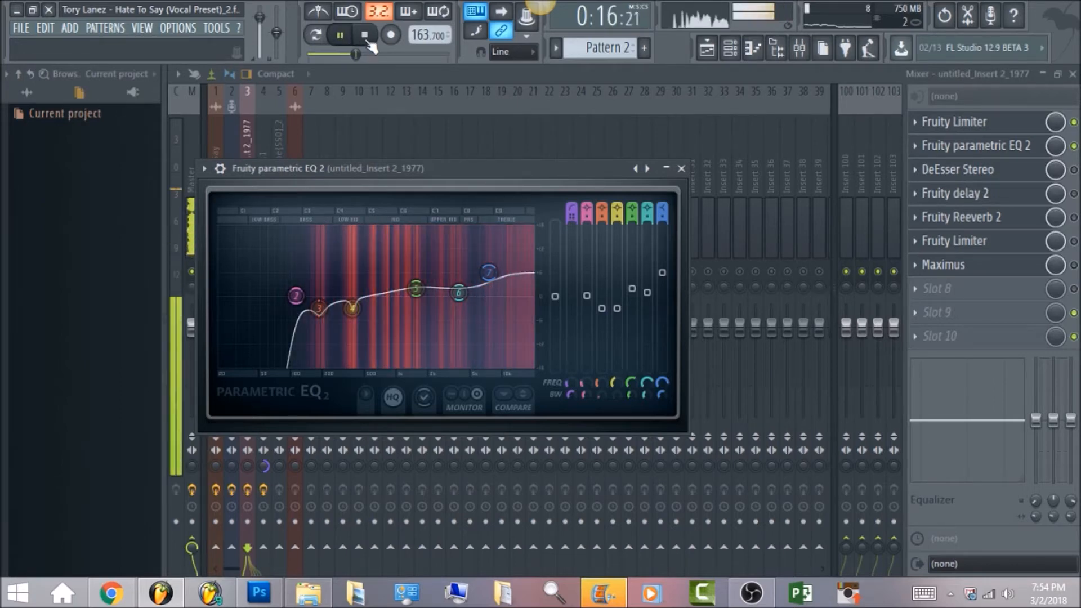
{"action": "left_click", "coordinate": [365, 35]}
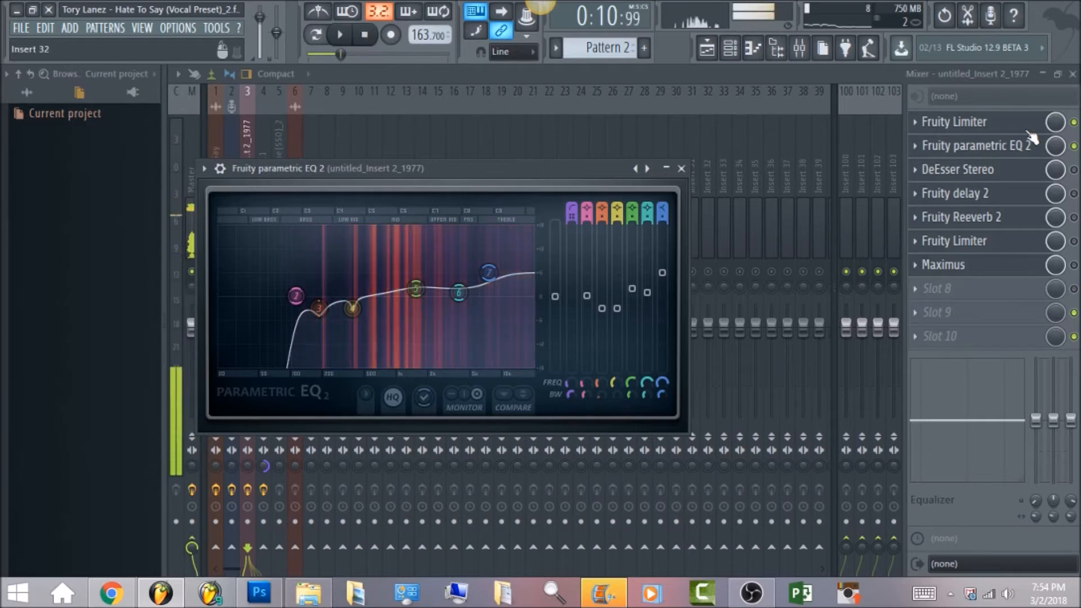
- Enable DeEsser Stereo on the vocal track with its SideChain set to HighPass, and play the vocal through it
{"action": "left_click", "coordinate": [1074, 169]}
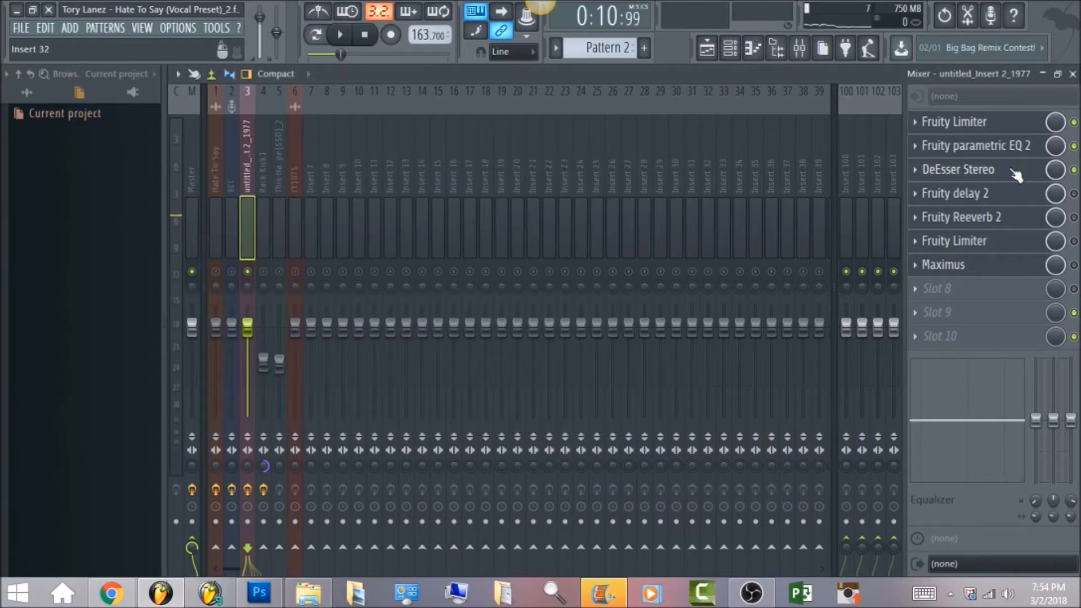
{"action": "left_click", "coordinate": [1014, 172]}
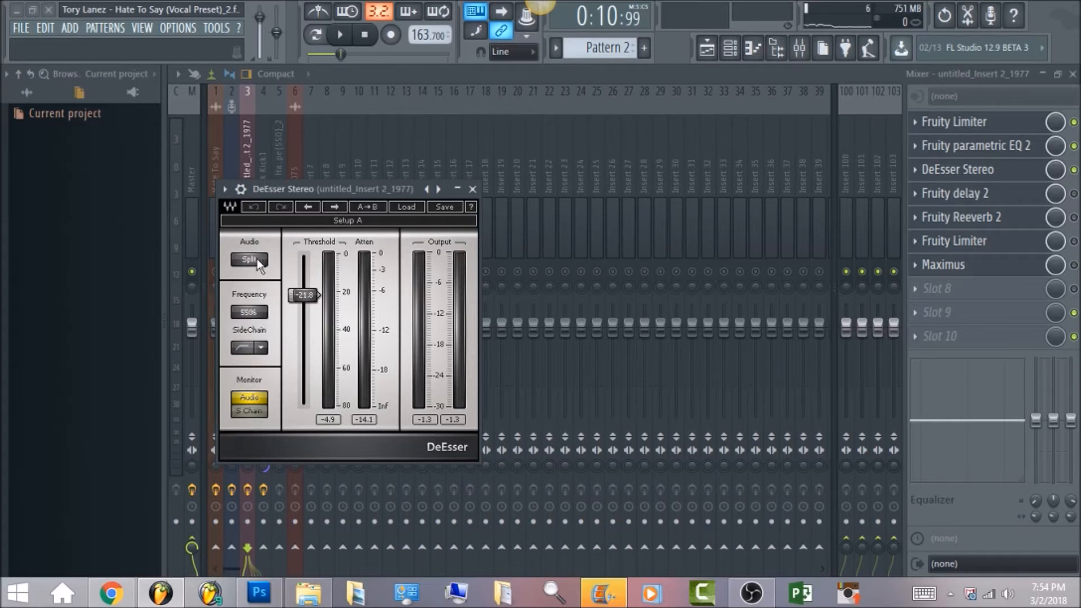
{"action": "left_click", "coordinate": [261, 348]}
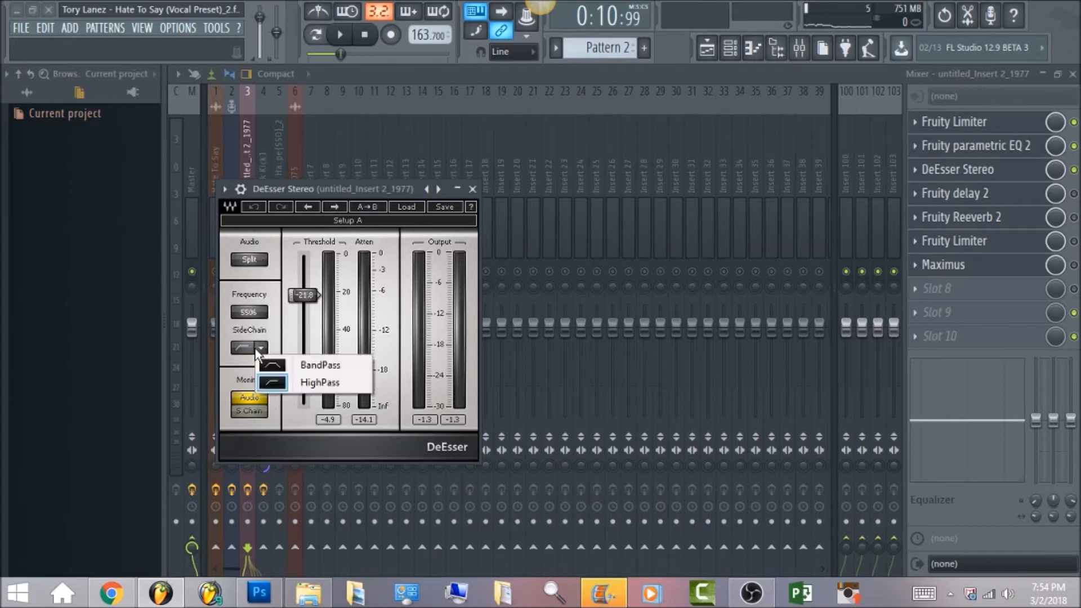
{"action": "left_click", "coordinate": [307, 383]}
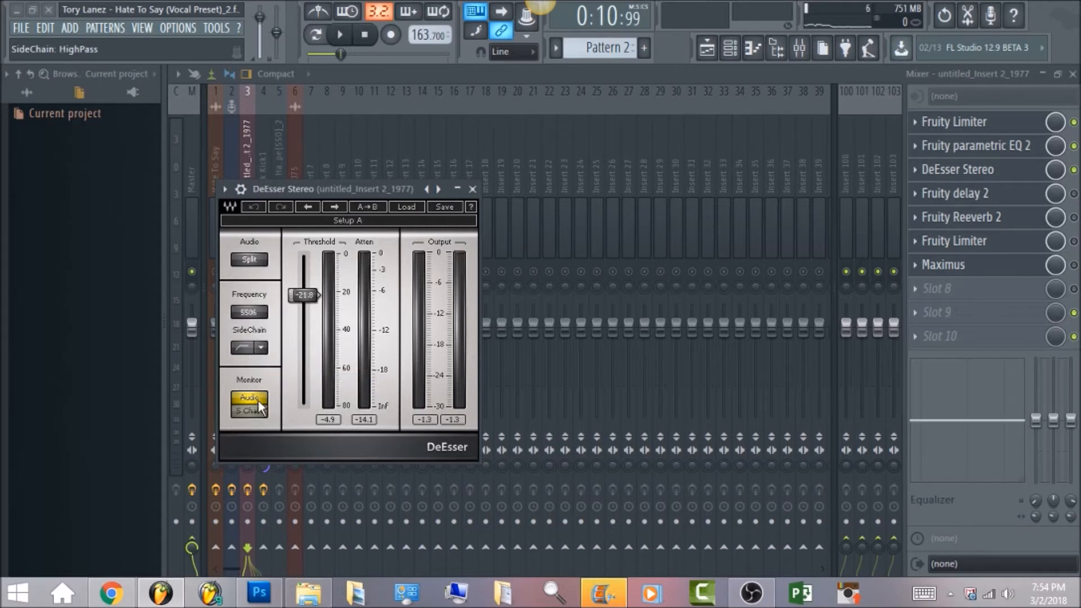
{"action": "left_click", "coordinate": [340, 40]}
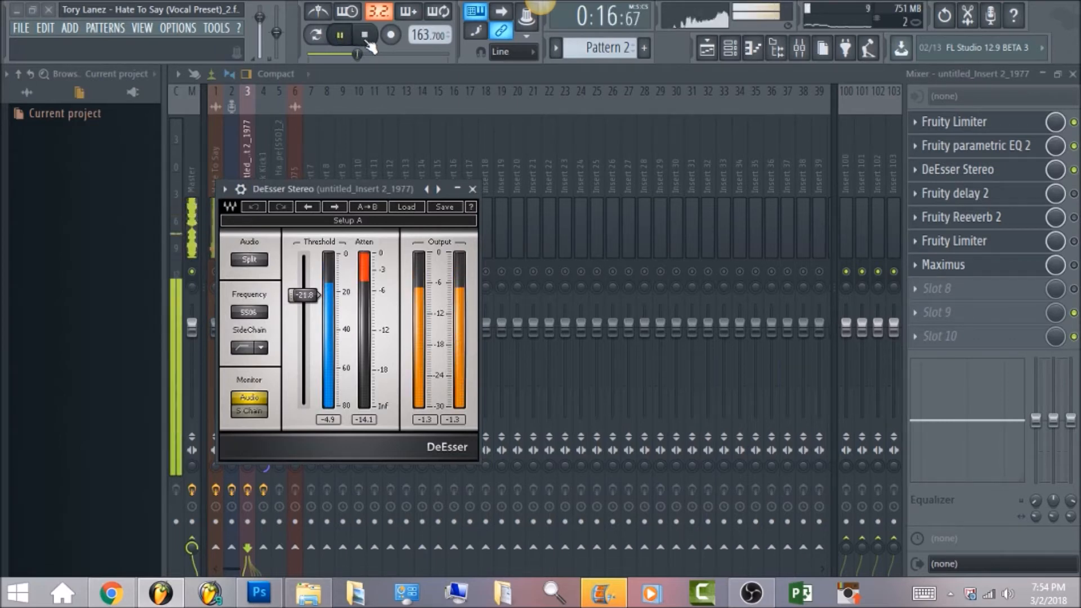
{"action": "left_click", "coordinate": [365, 35]}
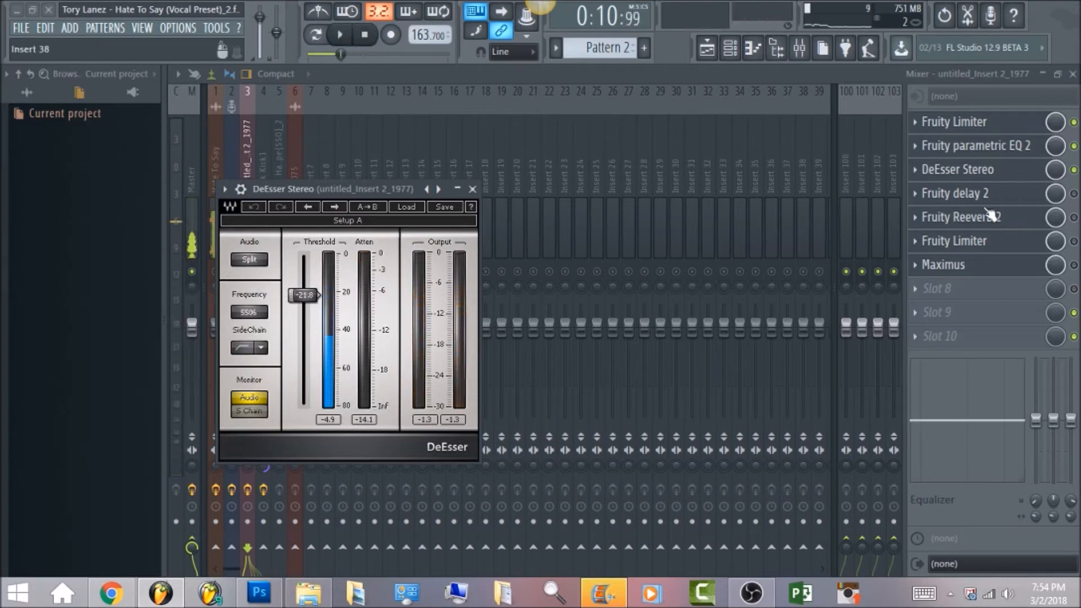
- Enable Fruity delay 2 on the vocal track, show its settings, and play the vocal through it
{"action": "left_click", "coordinate": [1073, 193]}
{"action": "left_click", "coordinate": [1040, 197]}
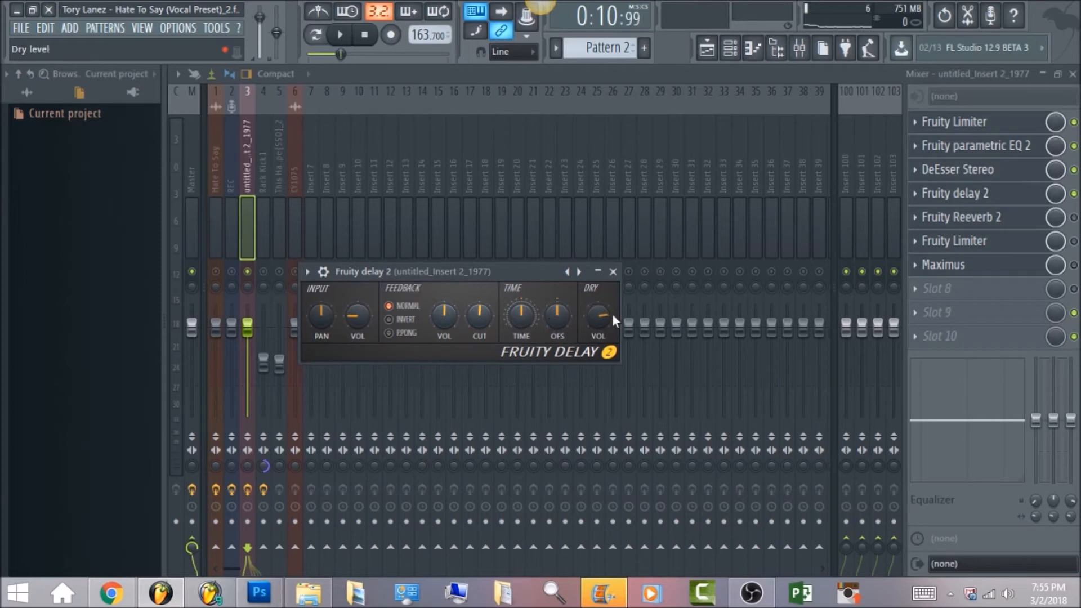
{"action": "left_click", "coordinate": [344, 35]}
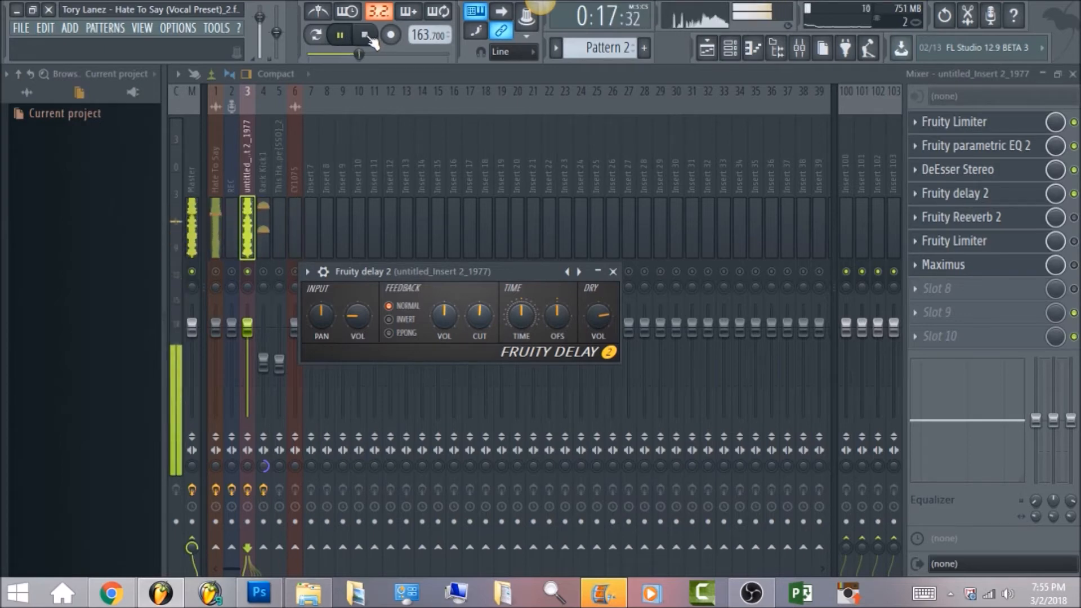
{"action": "left_click", "coordinate": [366, 35]}
- Enable Fruity Reeverb 2 on the vocal track, show its settings, and play the vocal through it
{"action": "left_click", "coordinate": [1074, 217]}
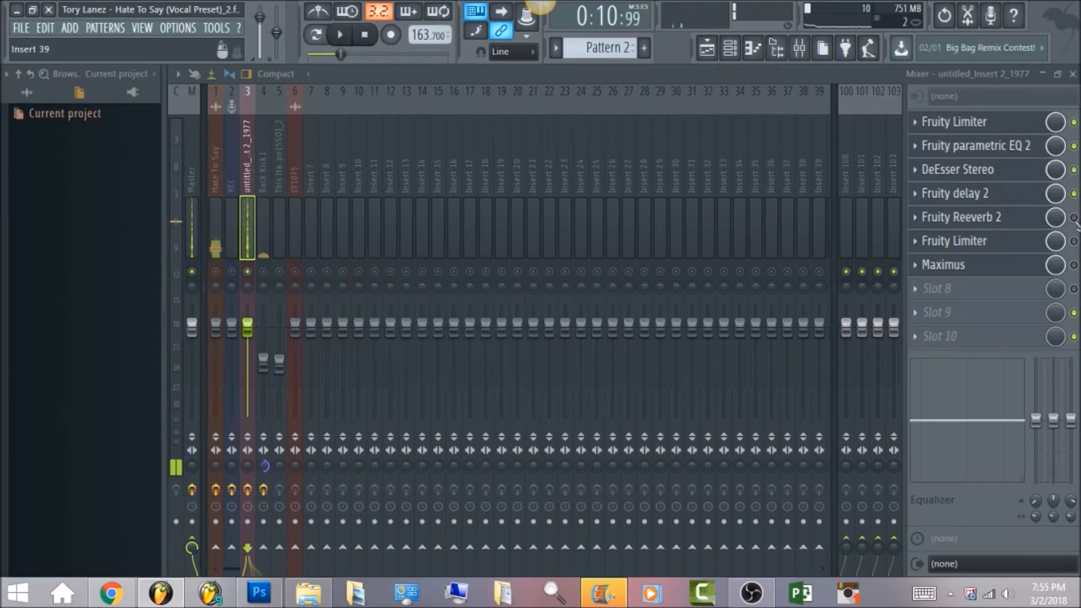
{"action": "left_click", "coordinate": [996, 224]}
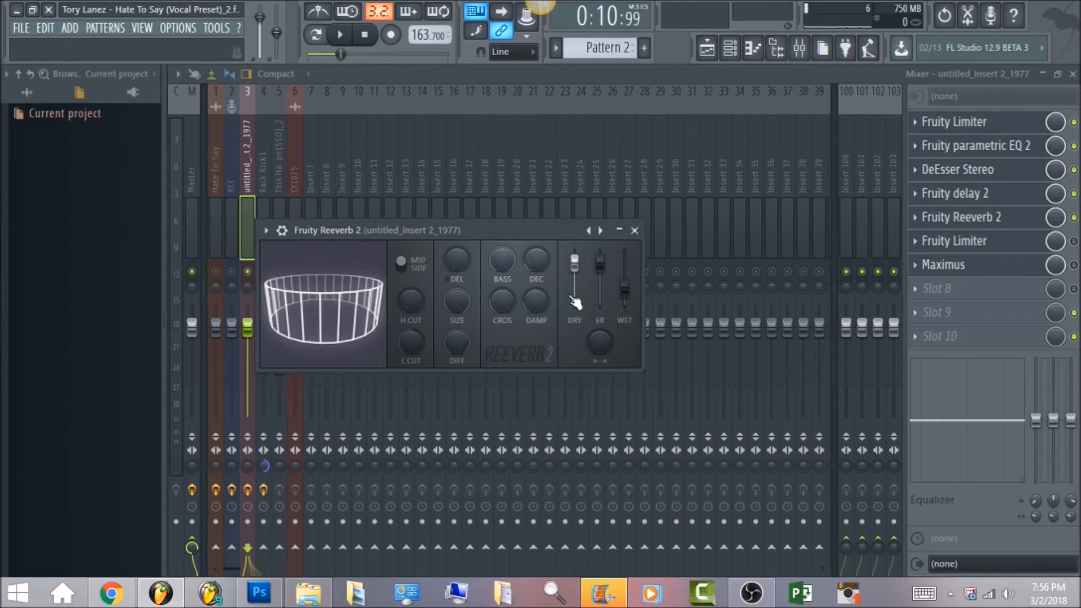
{"action": "key", "text": "space"}
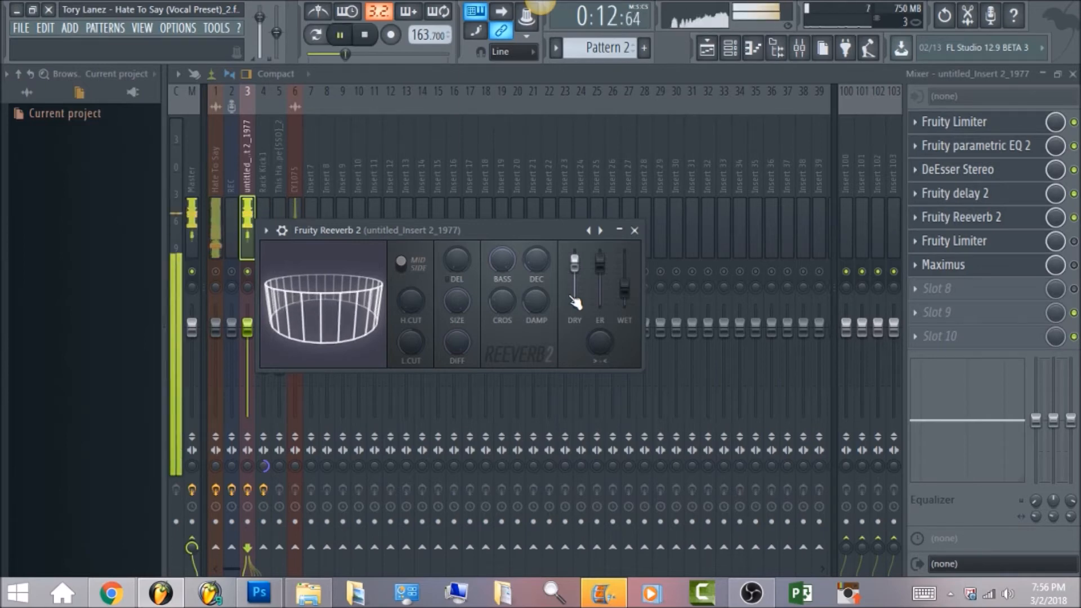
{"action": "left_click", "coordinate": [365, 34]}
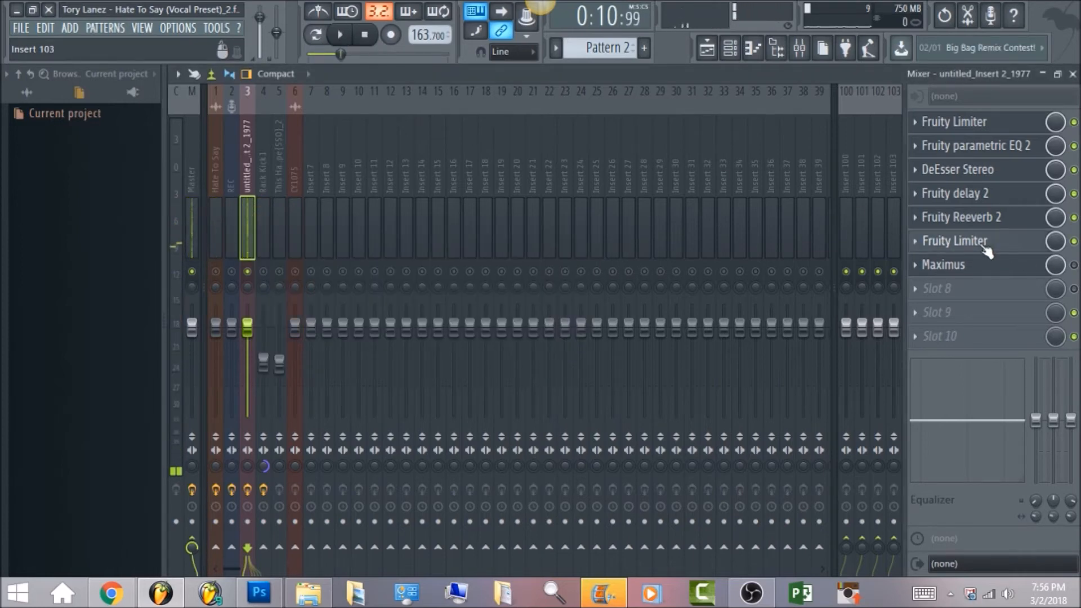
- With the second Fruity Limiter enabled, show its limiter settings, play the vocal through it, and close its window
{"action": "left_click", "coordinate": [987, 248]}
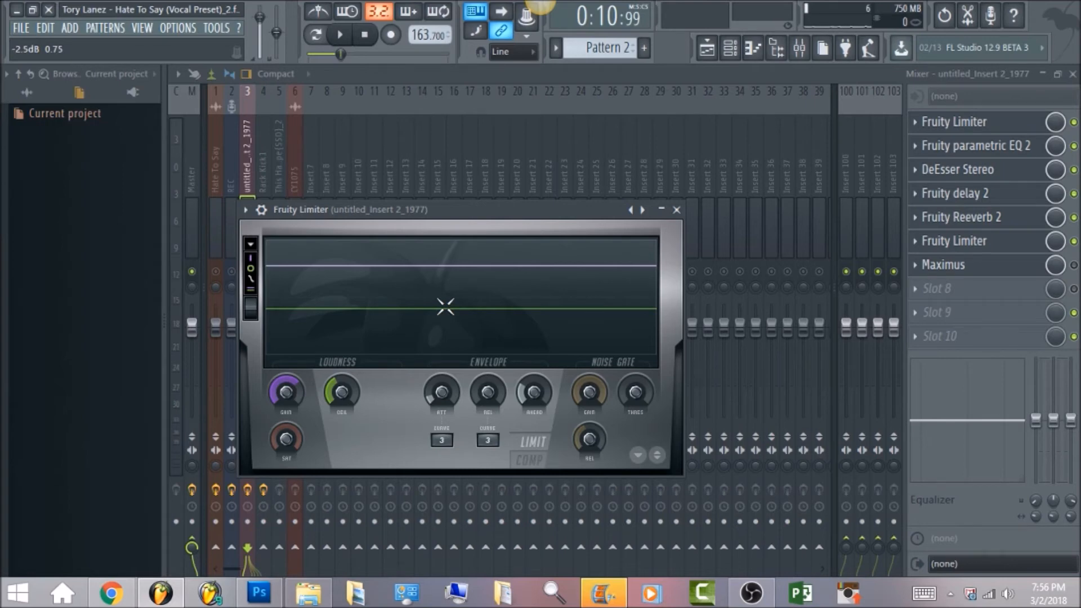
{"action": "left_click", "coordinate": [339, 35]}
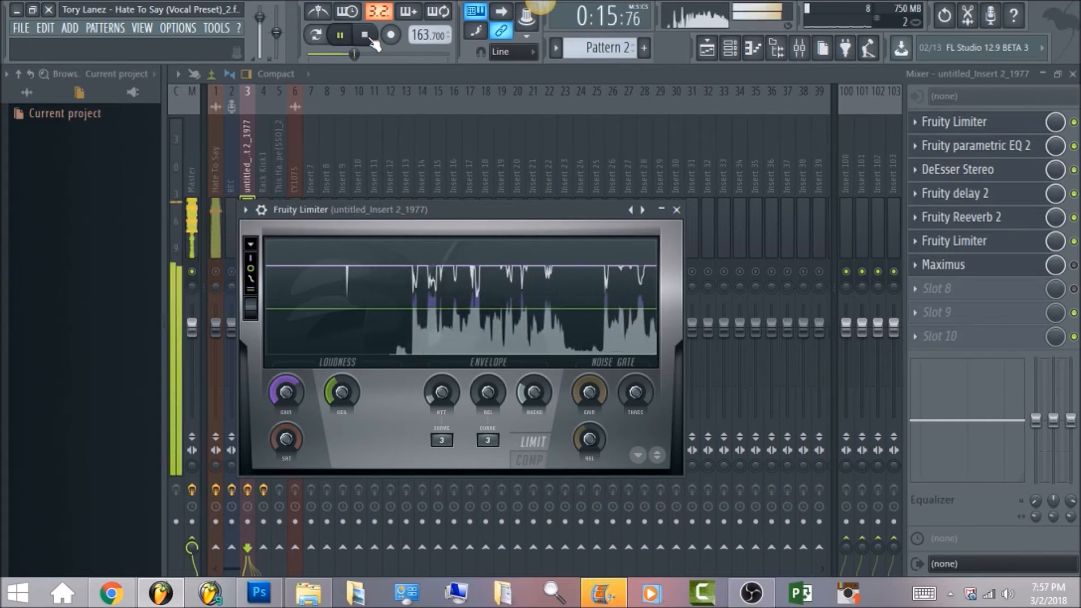
{"action": "left_click", "coordinate": [367, 36]}
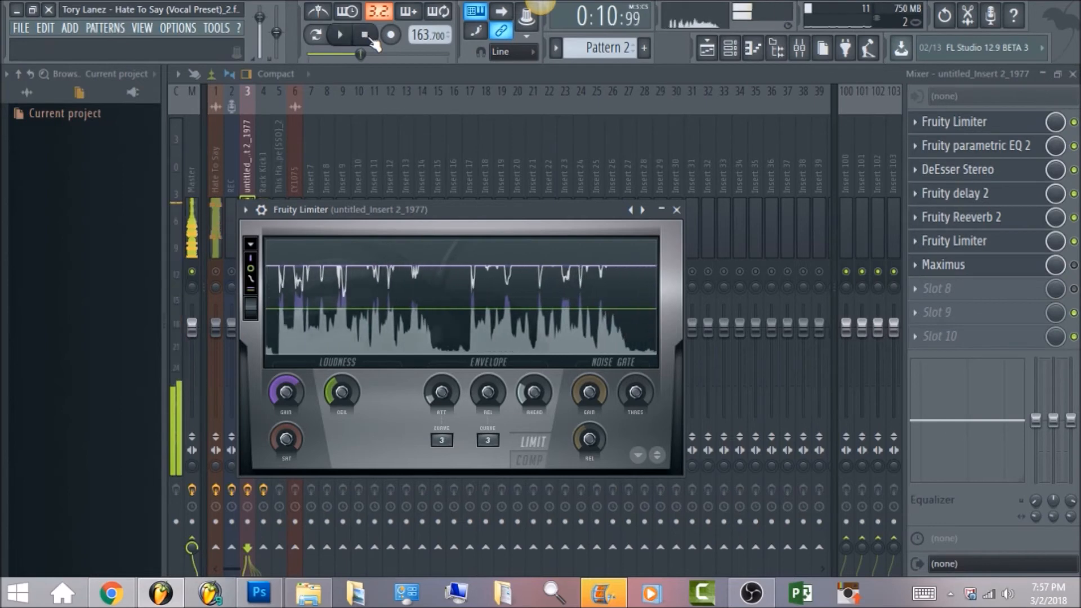
{"action": "left_click", "coordinate": [1030, 241]}
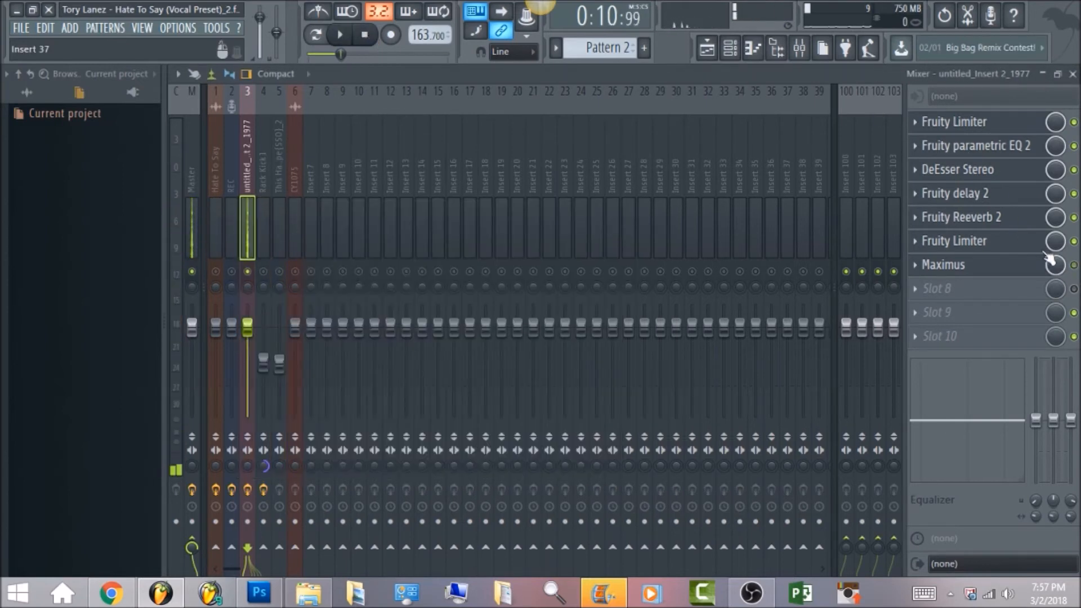
- Enable Maximus on the vocal track and show its high, mid, low and master band settings, including the master soft saturation threshold
{"action": "left_click", "coordinate": [1036, 265]}
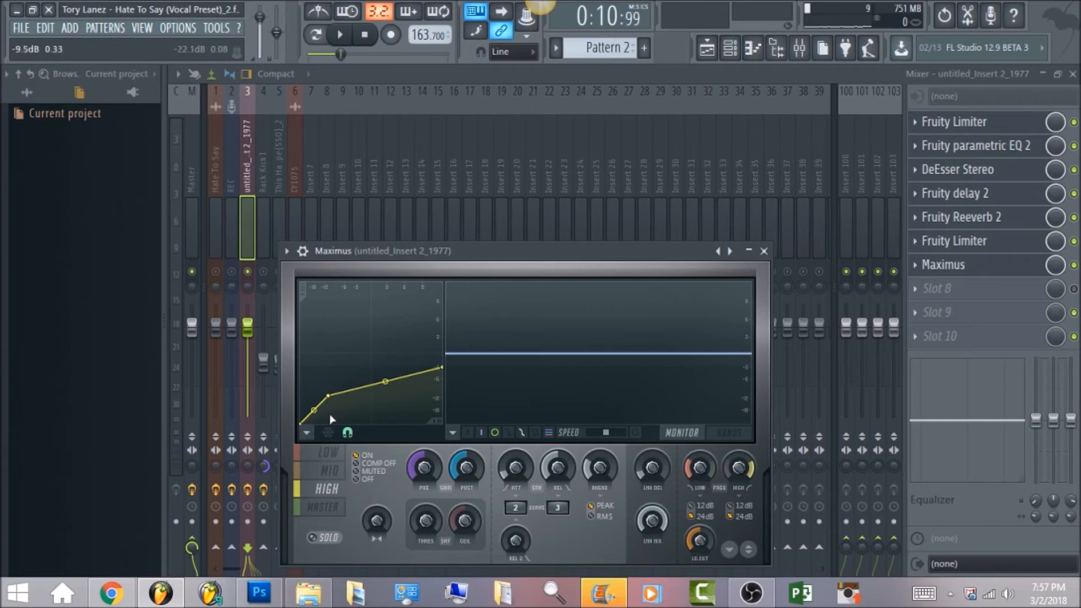
{"action": "left_click", "coordinate": [337, 478]}
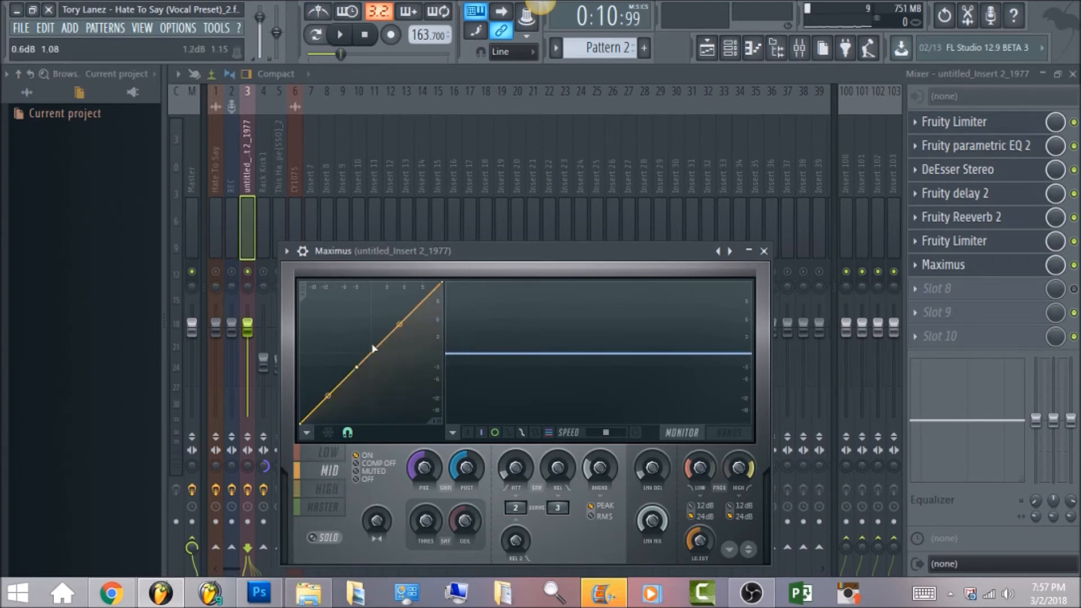
{"action": "left_click", "coordinate": [328, 453]}
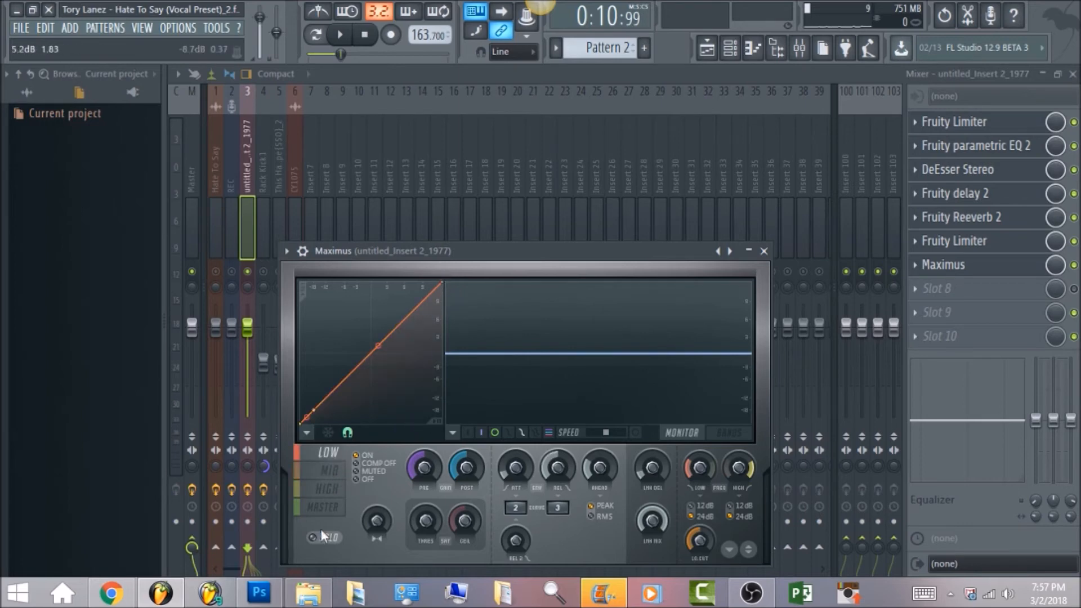
{"action": "left_click", "coordinate": [328, 512]}
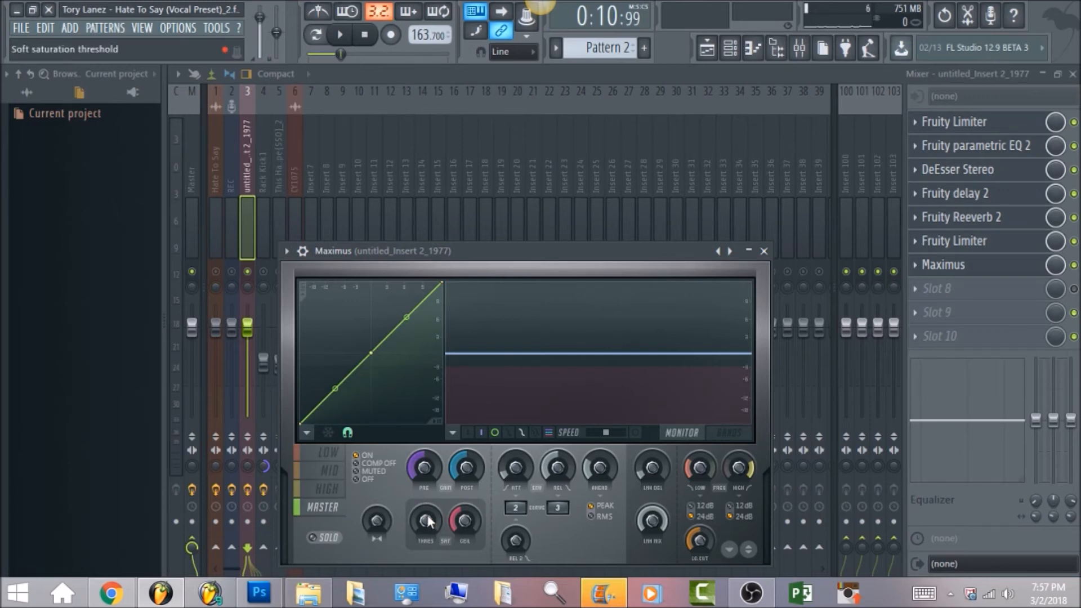
{"action": "left_click_drag", "start_coordinate": [426, 521], "coordinate": [426, 518]}
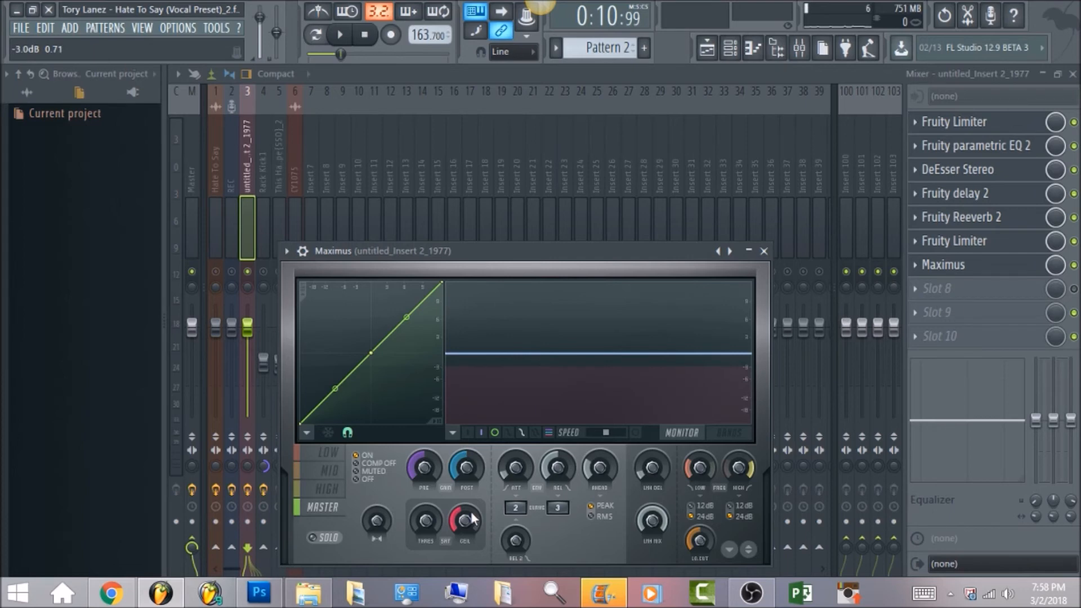
- Play the vocal through Maximus while viewing its high band and master band, and stop playback
{"action": "left_click", "coordinate": [338, 493]}
{"action": "key", "text": "space"}
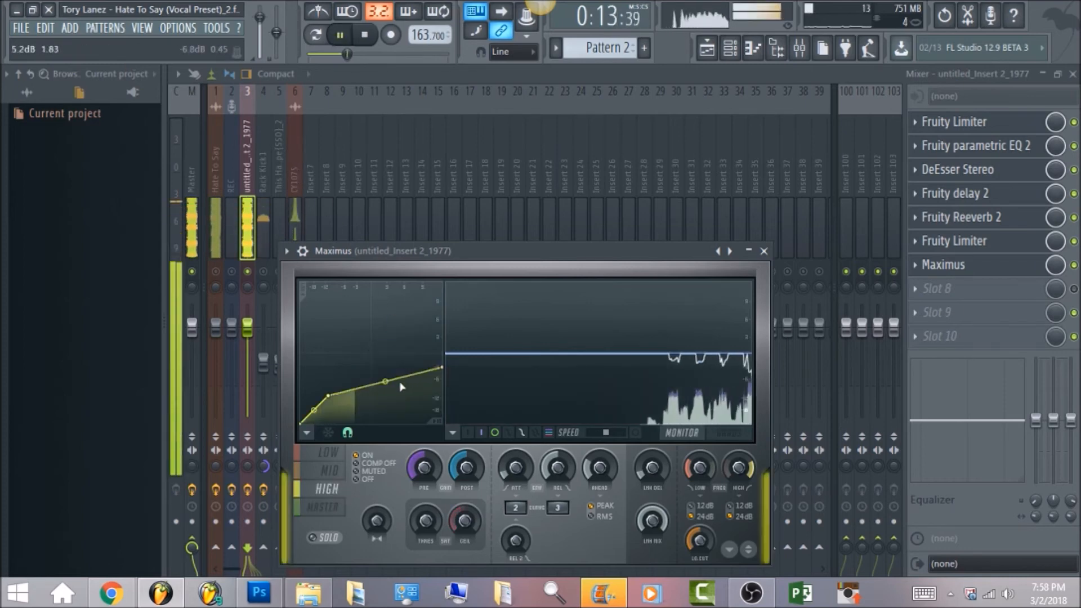
{"action": "left_click", "coordinate": [324, 508]}
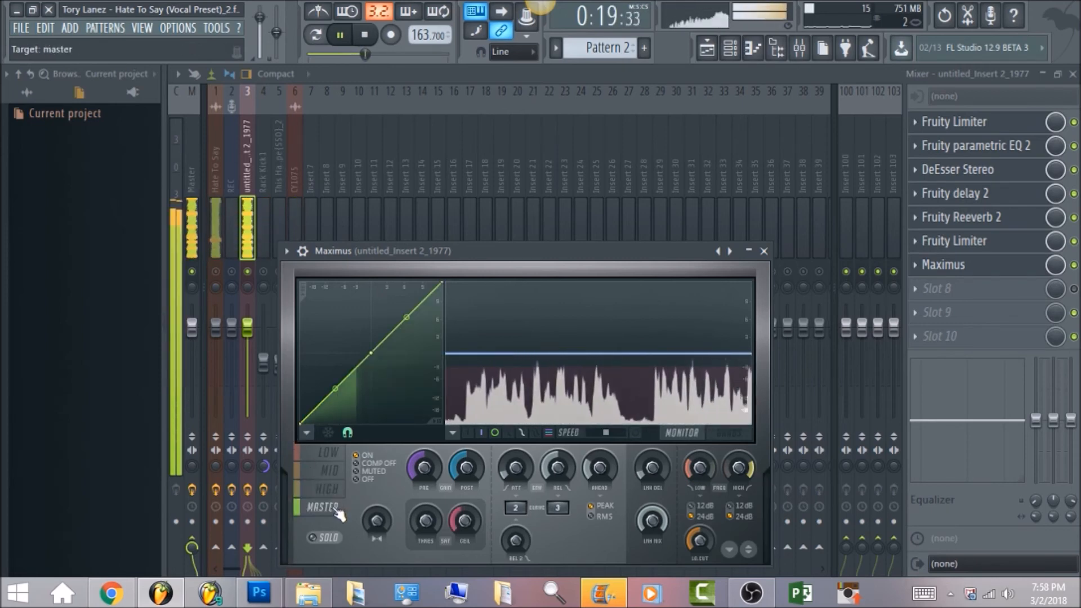
{"action": "key", "text": "space"}
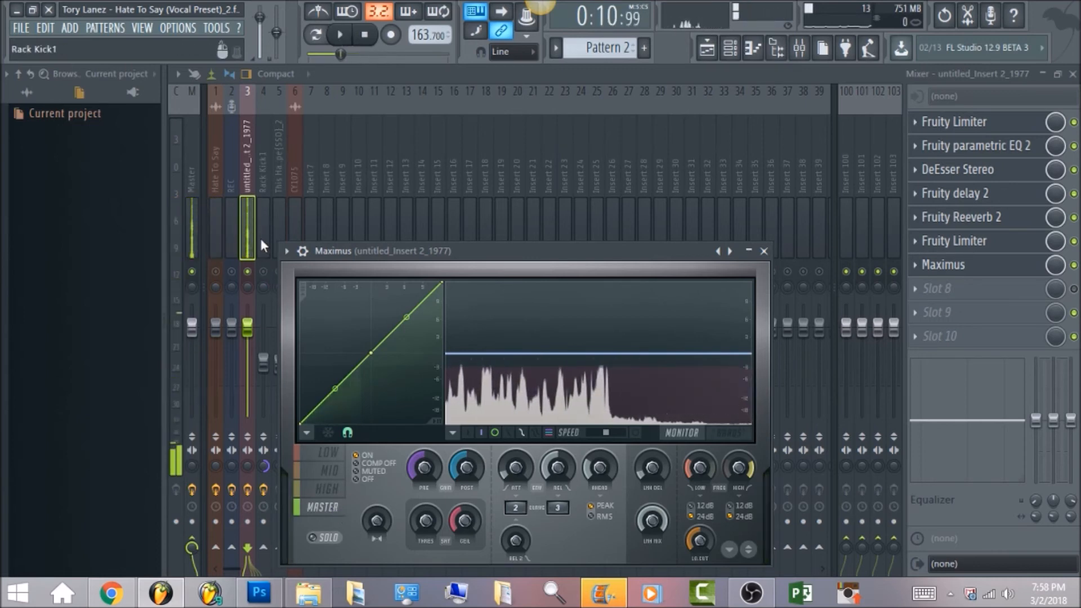
- Unsolo the vocal track, play the full mix with all tracks active, and stop playback
{"action": "left_click", "coordinate": [245, 180]}
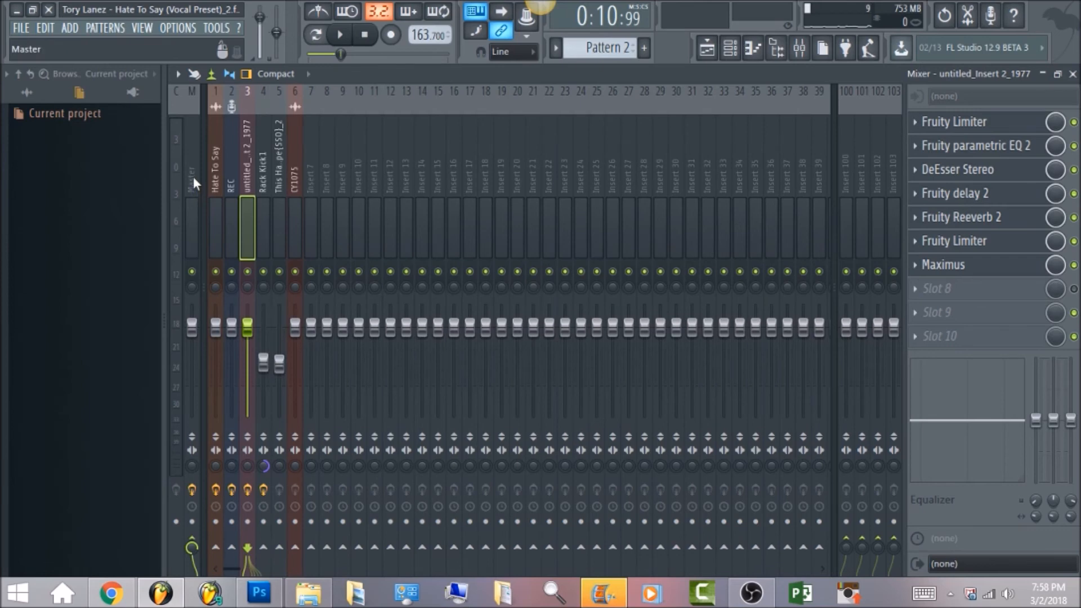
{"action": "key", "text": "space"}
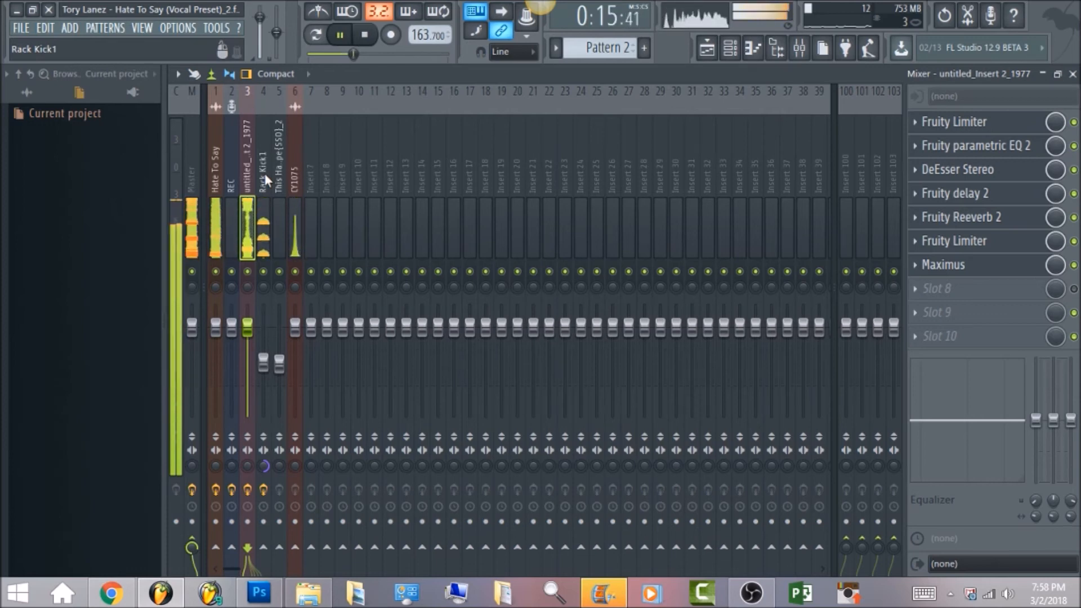
{"action": "left_click", "coordinate": [366, 35]}
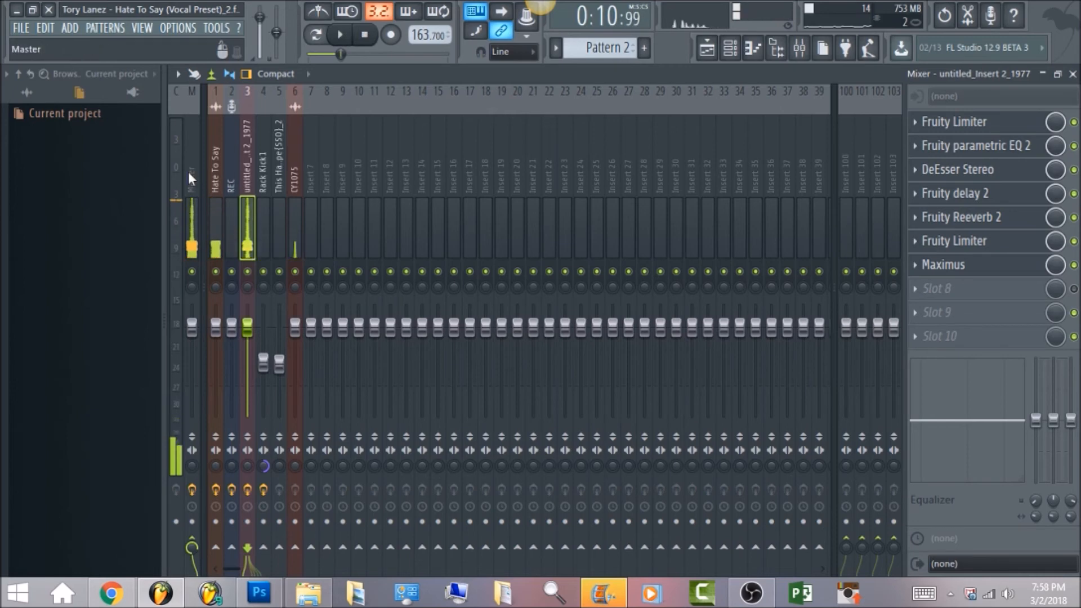
- Enable the iZotope Ozone 5 Equalizer on the Master track, choose the Brickwall Lowpass type for band 8, and return to the mixer
{"action": "left_click", "coordinate": [188, 172]}
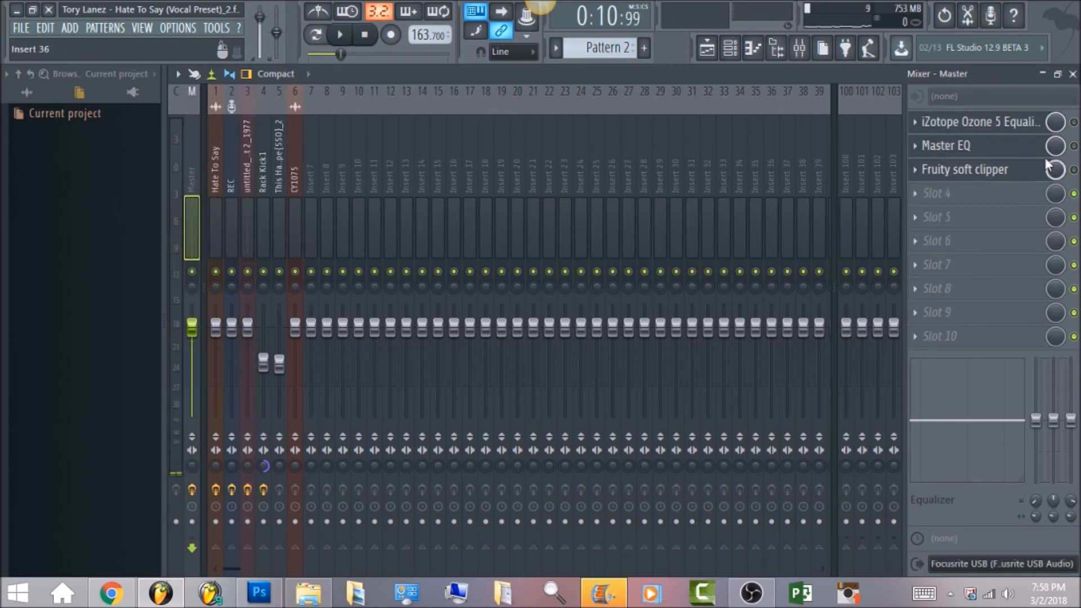
{"action": "left_click", "coordinate": [1074, 122]}
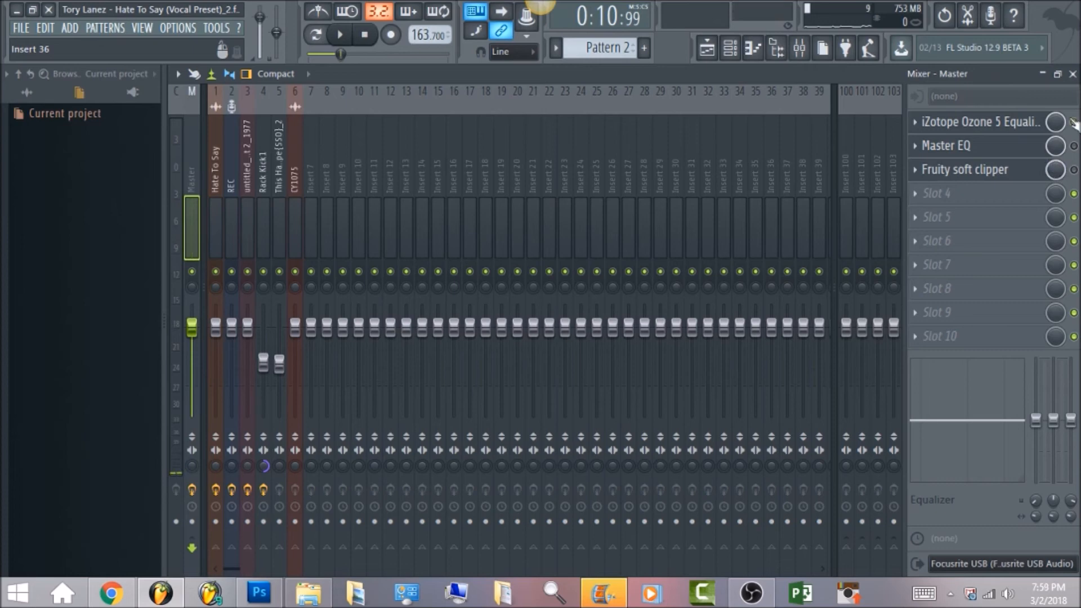
{"action": "left_click", "coordinate": [1037, 123]}
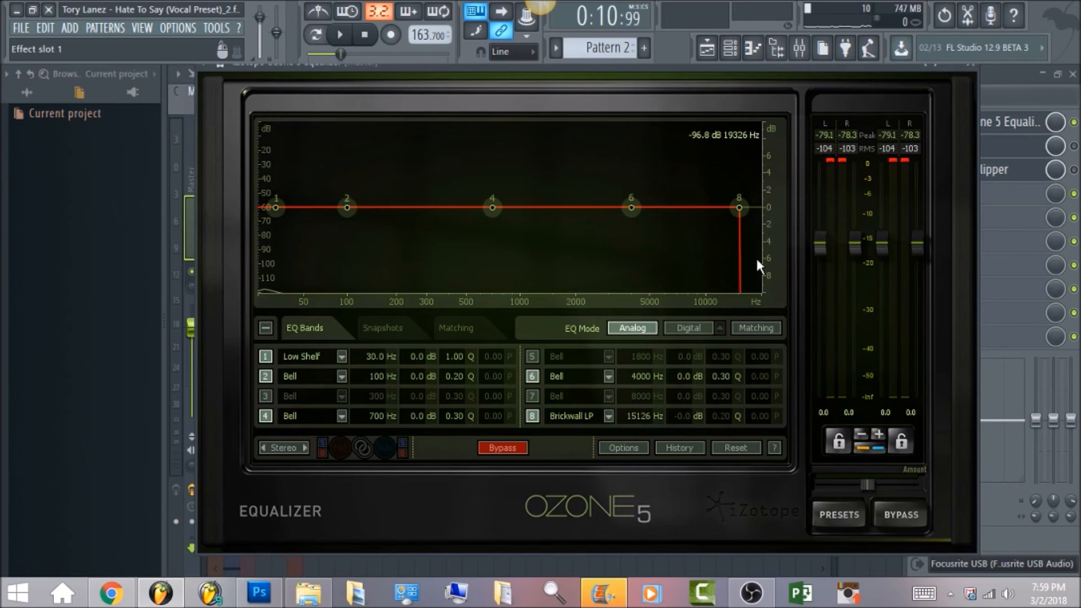
{"action": "left_click", "coordinate": [607, 417]}
{"action": "mouse_move", "coordinate": [591, 472]}
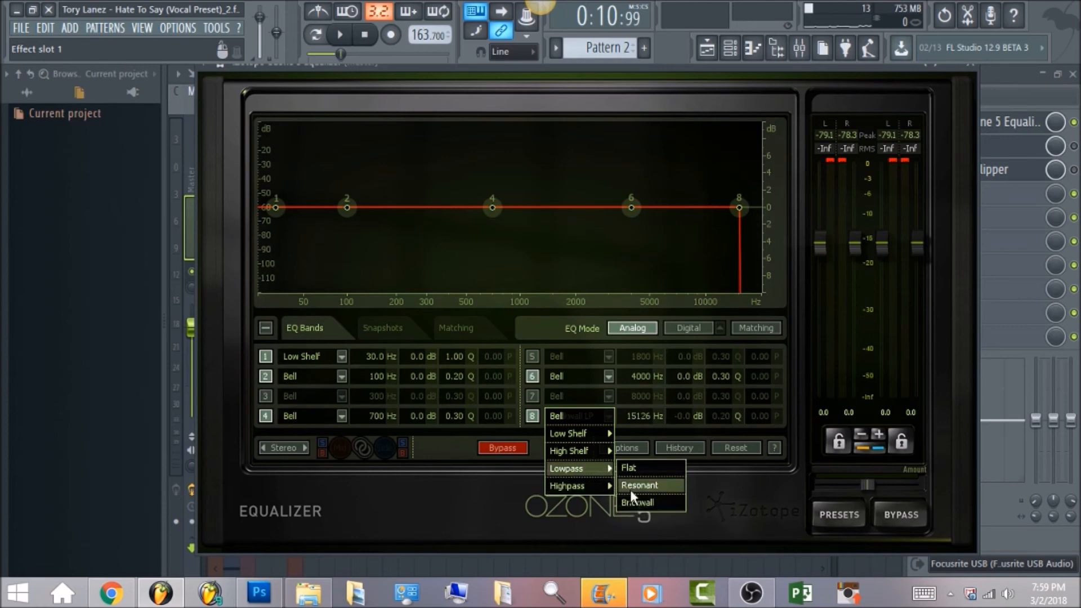
{"action": "left_click", "coordinate": [646, 502]}
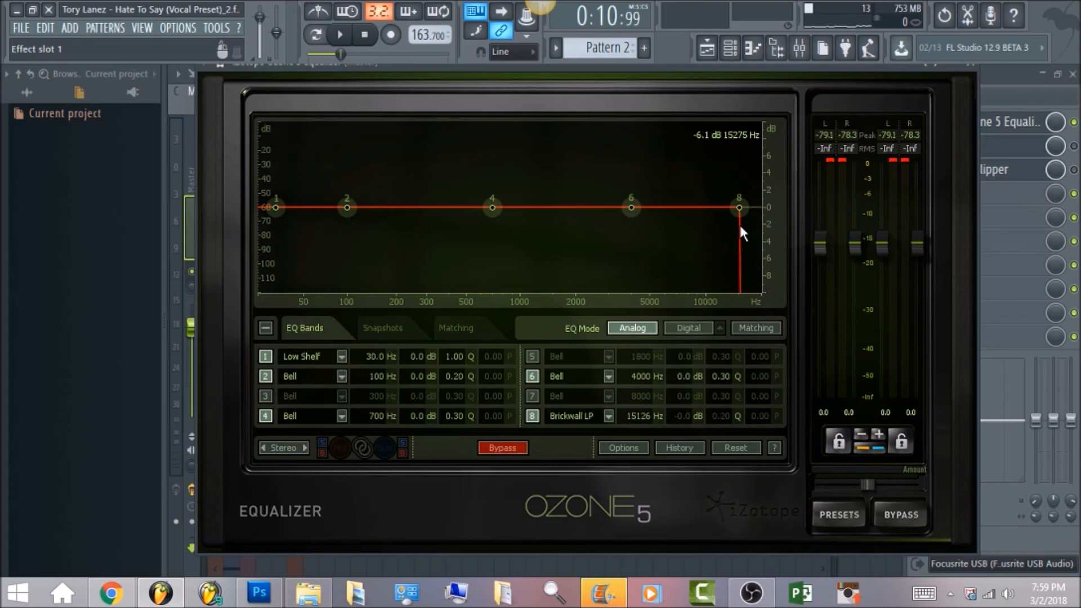
{"action": "left_click", "coordinate": [190, 167]}
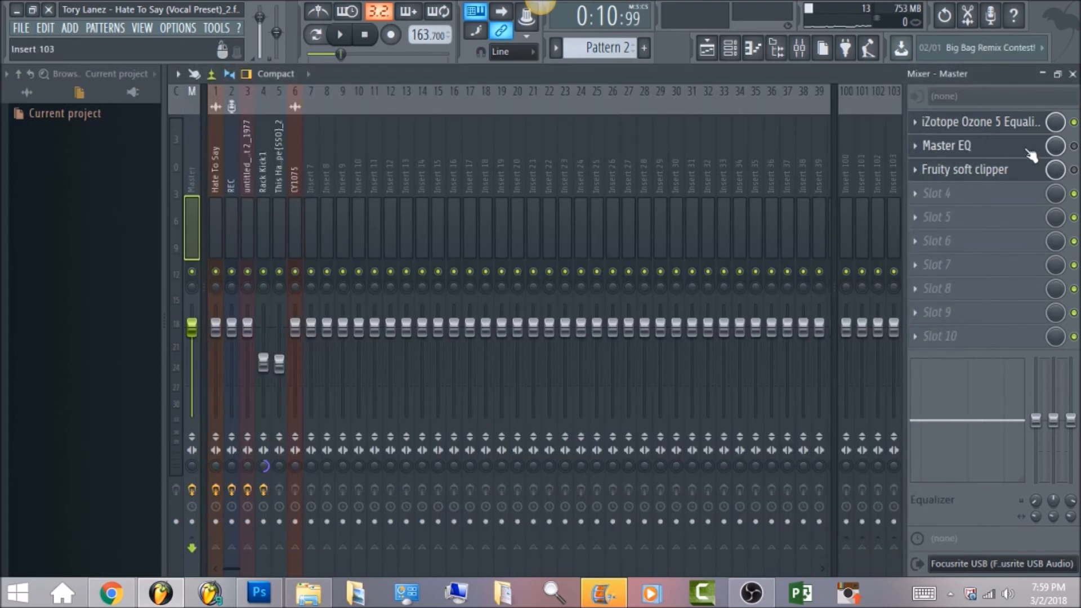
- Enable Fruity soft clipper on the Master track, switching Master EQ on and back off
{"action": "left_click", "coordinate": [1074, 146]}
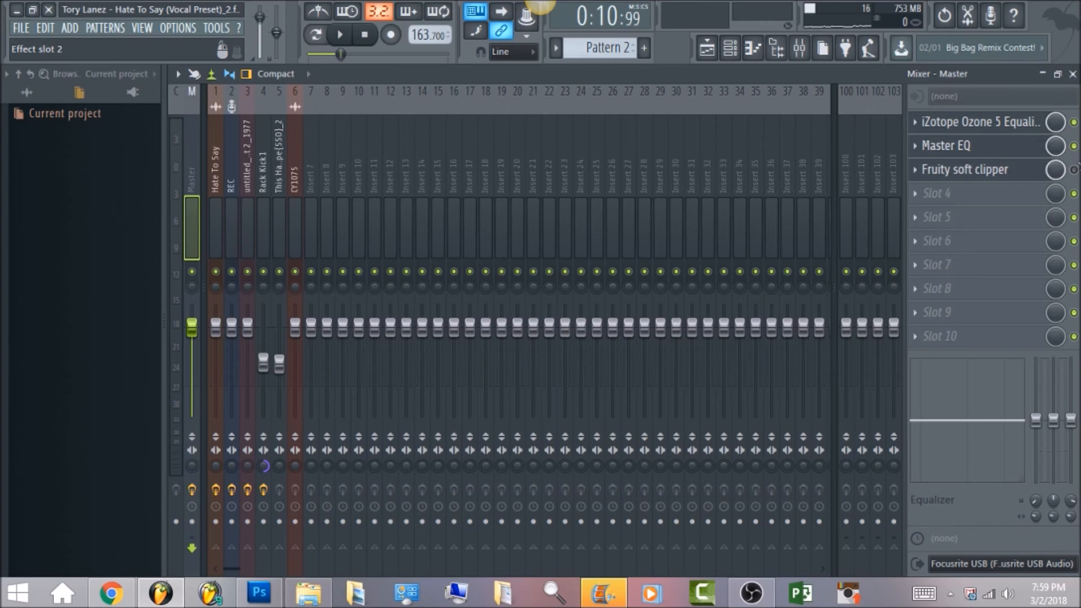
{"action": "left_click", "coordinate": [1074, 170]}
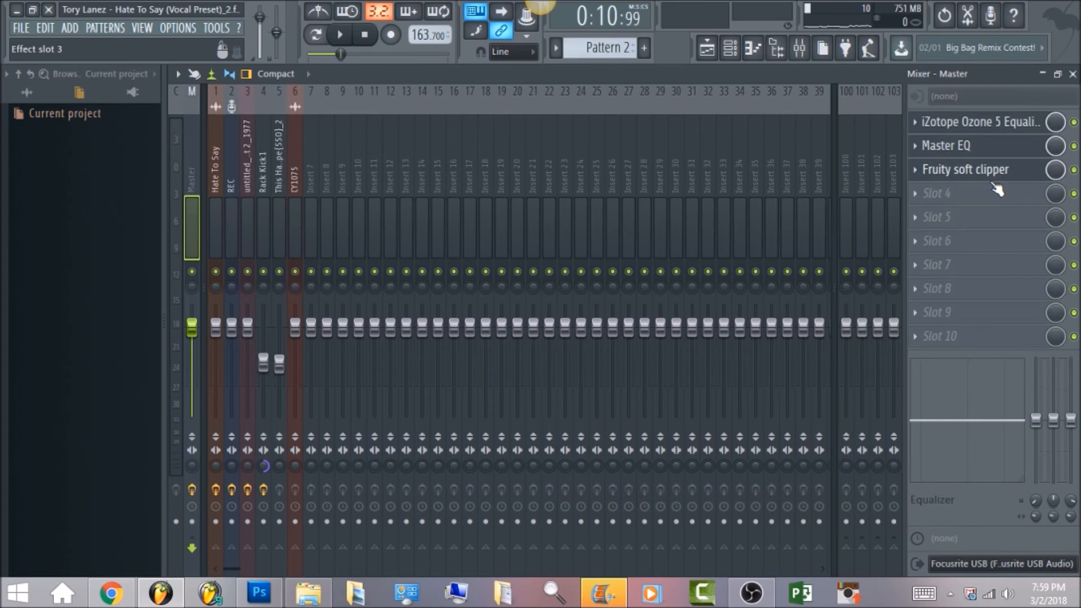
{"action": "left_click", "coordinate": [1074, 146]}
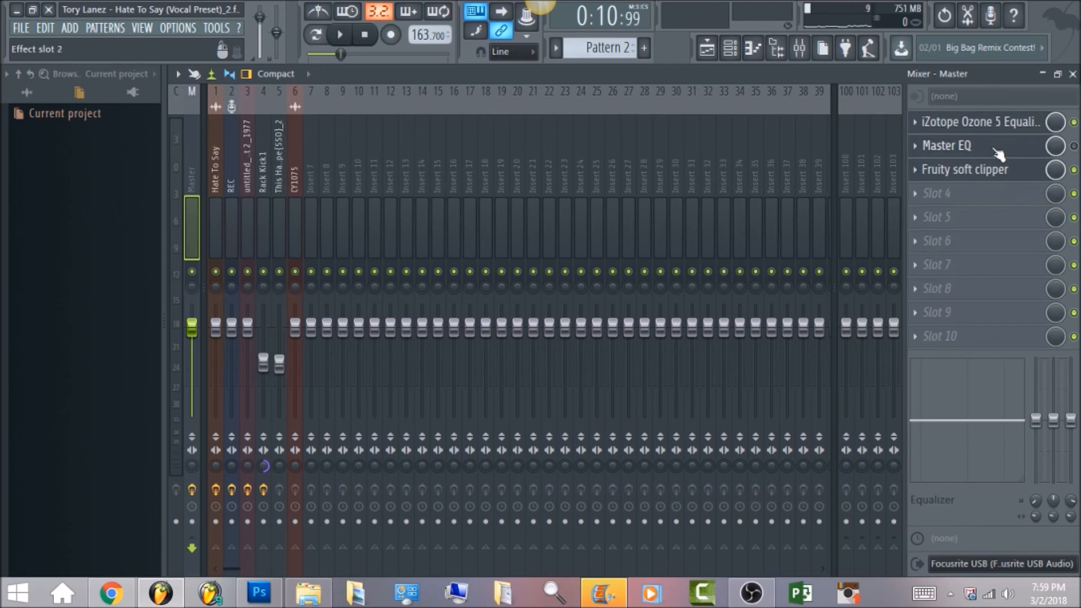
- Play the full mix through the enabled master effects, stop playback, and dismiss the McAfee notification
{"action": "key", "text": "space"}
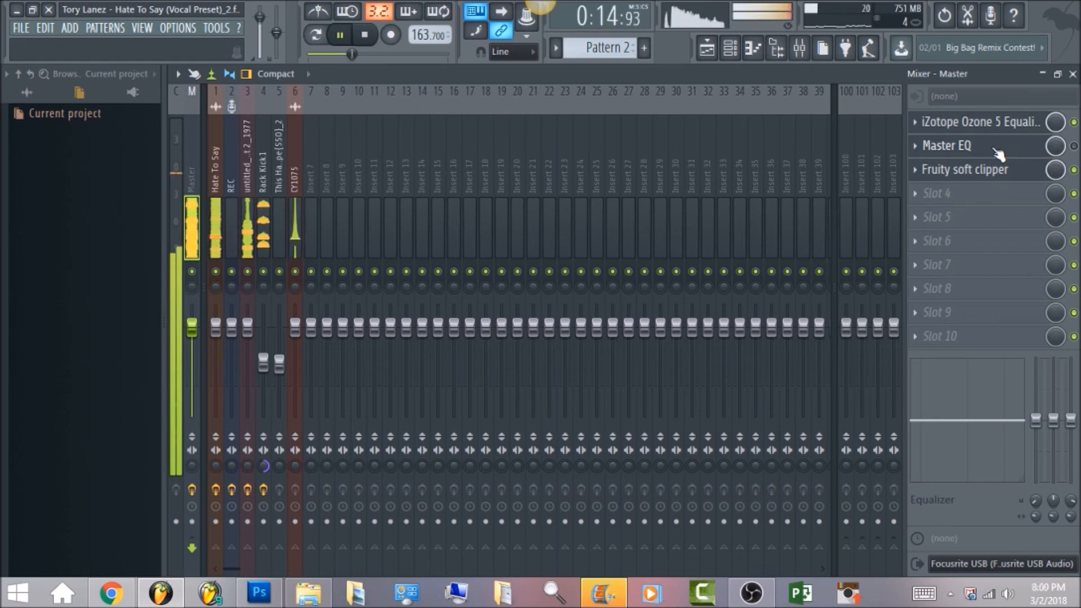
{"action": "left_click", "coordinate": [368, 36]}
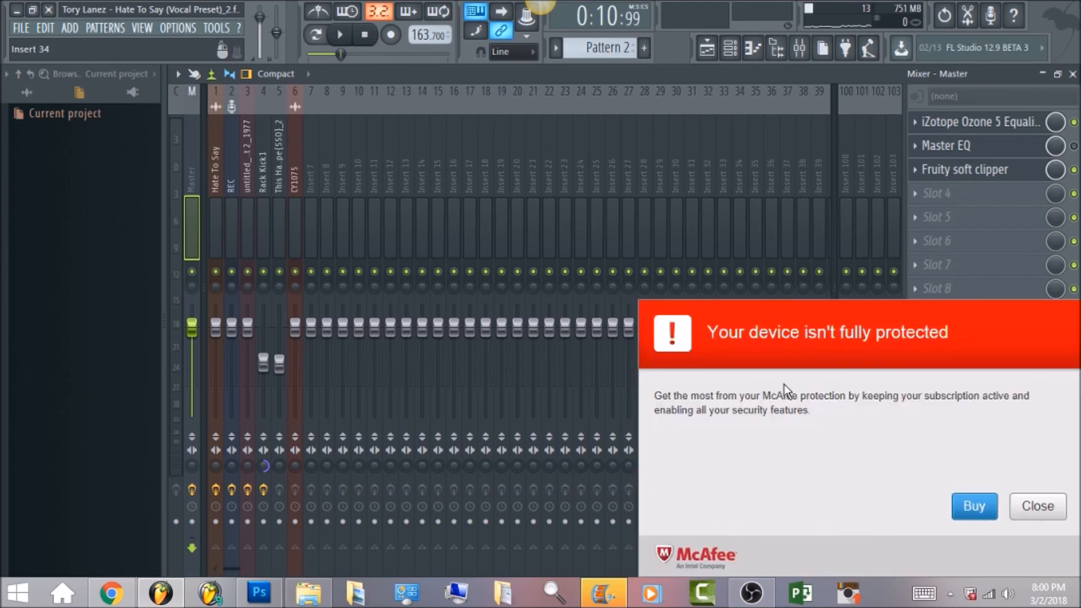
{"action": "left_click", "coordinate": [1038, 507]}
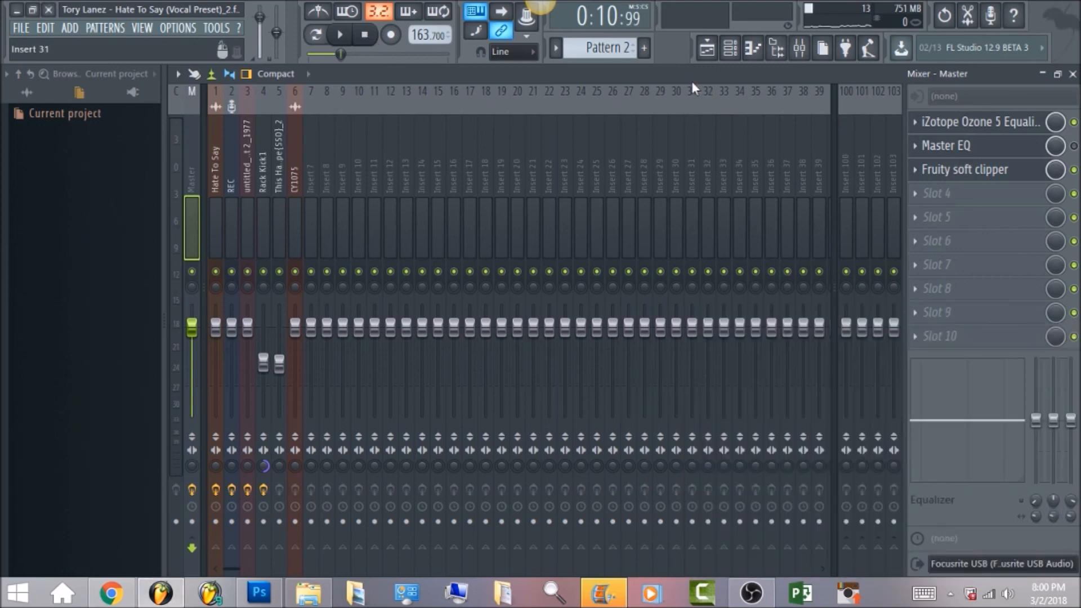